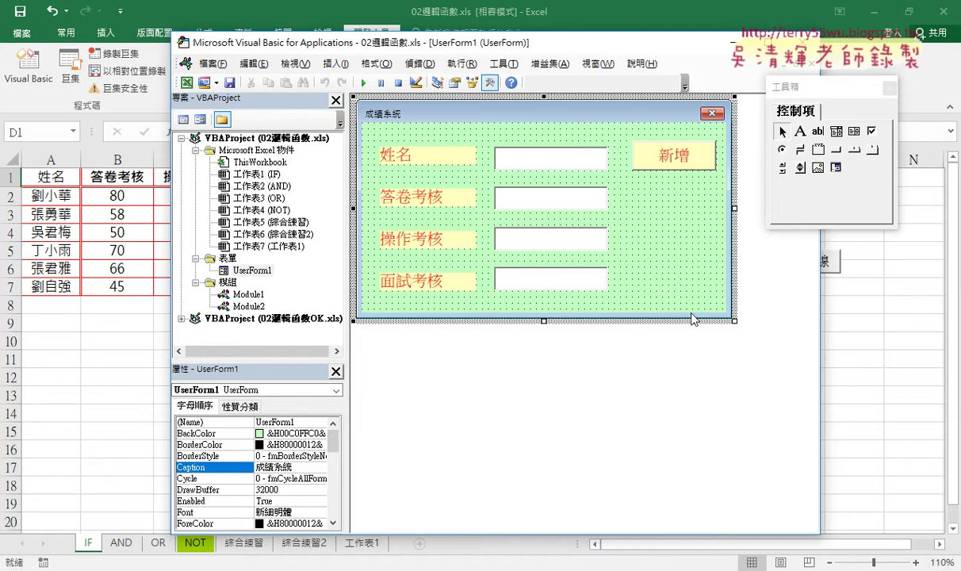
Run UserForm1 to preview the green 成績系統 form, close it, and return to the IF sheet.
click(363, 83)
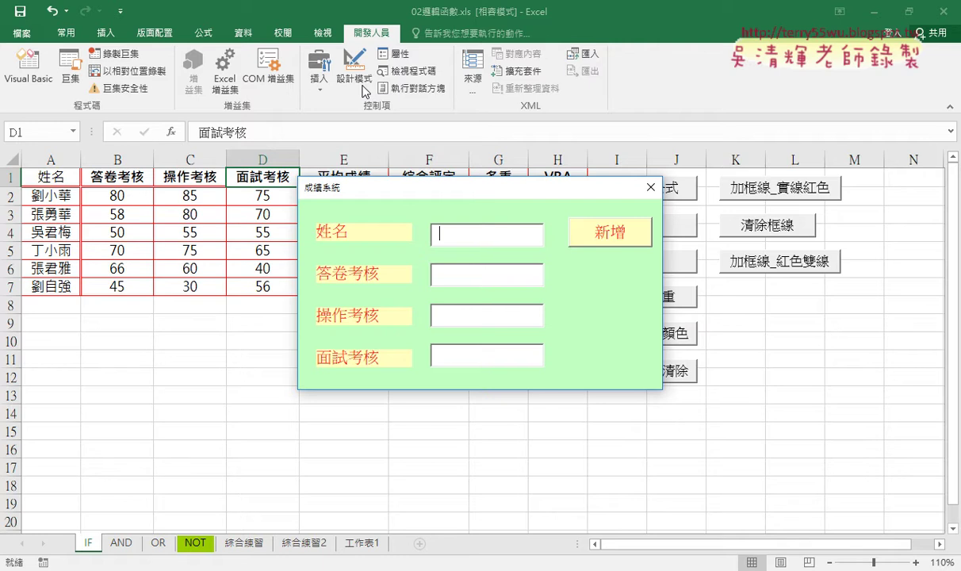
click(649, 188)
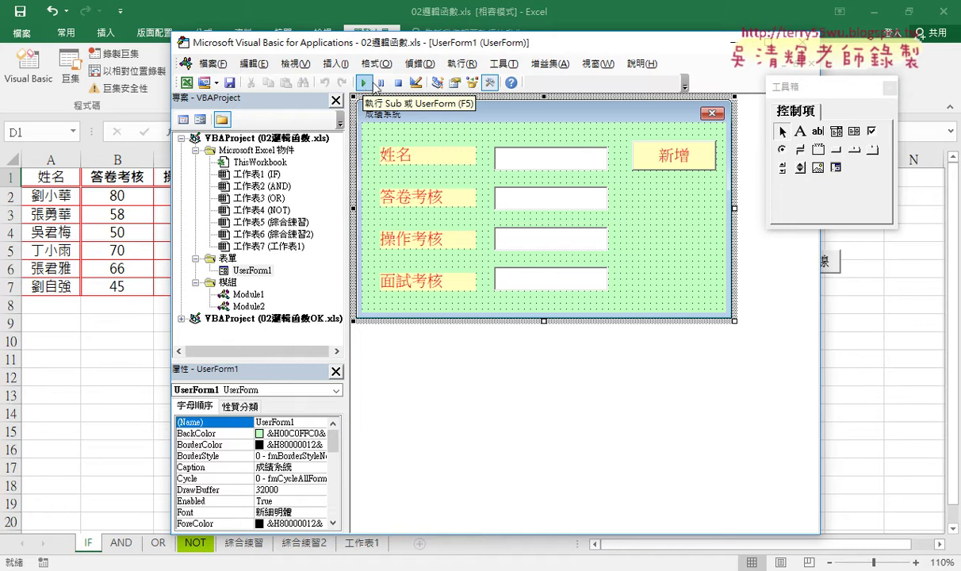
click(840, 394)
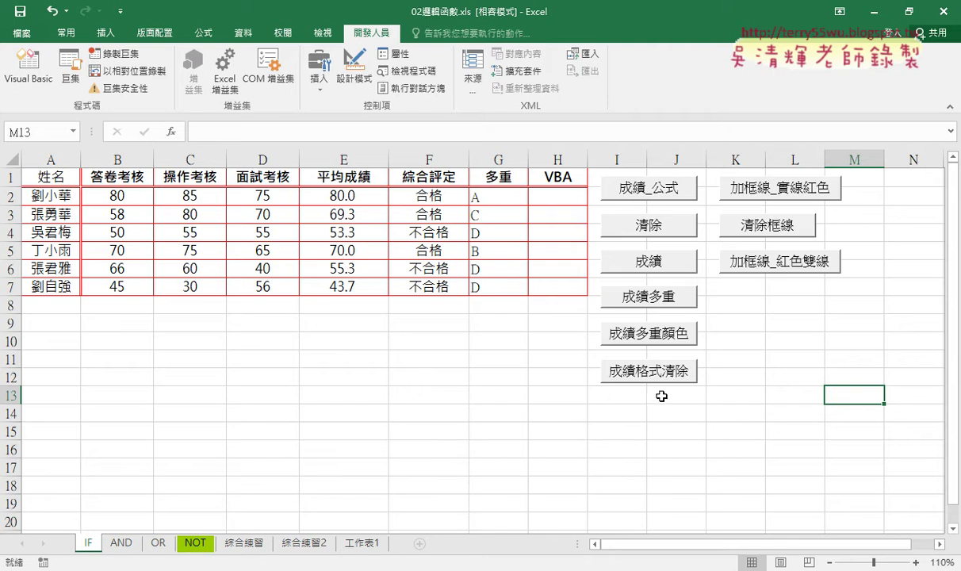
In Module1, add an empty Sub 啟動表單() procedure below the last End Sub, with an indented body line.
click(23, 83)
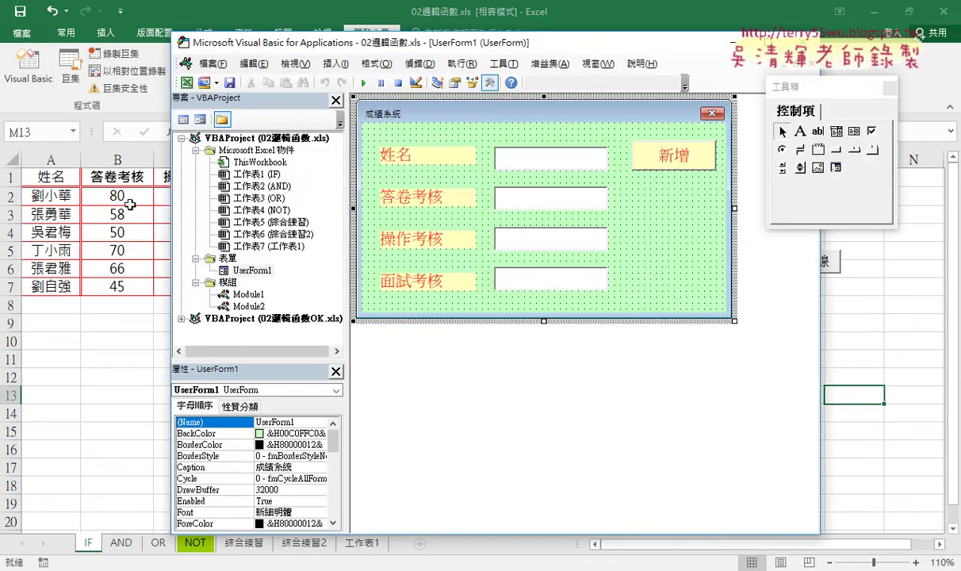
double_click(249, 294)
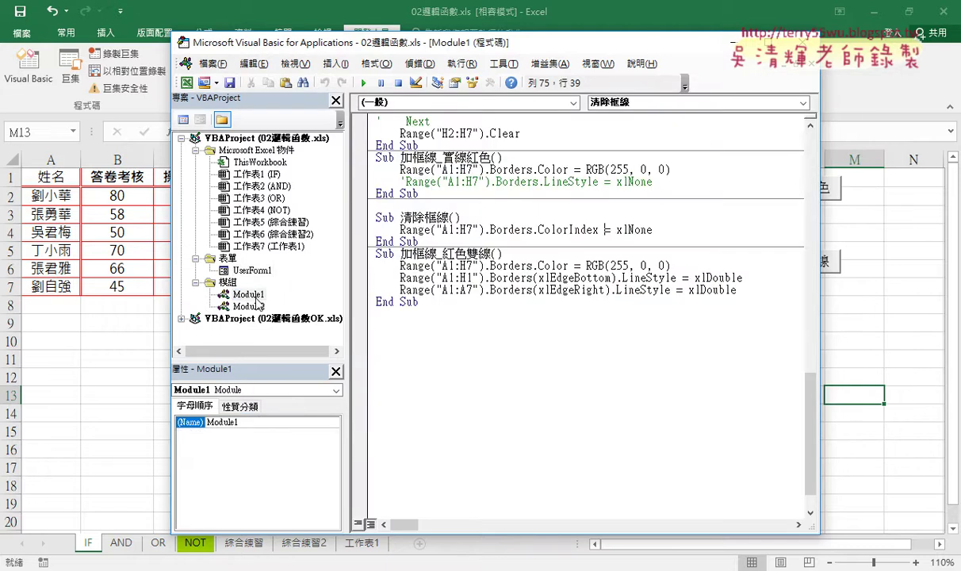
click(411, 321)
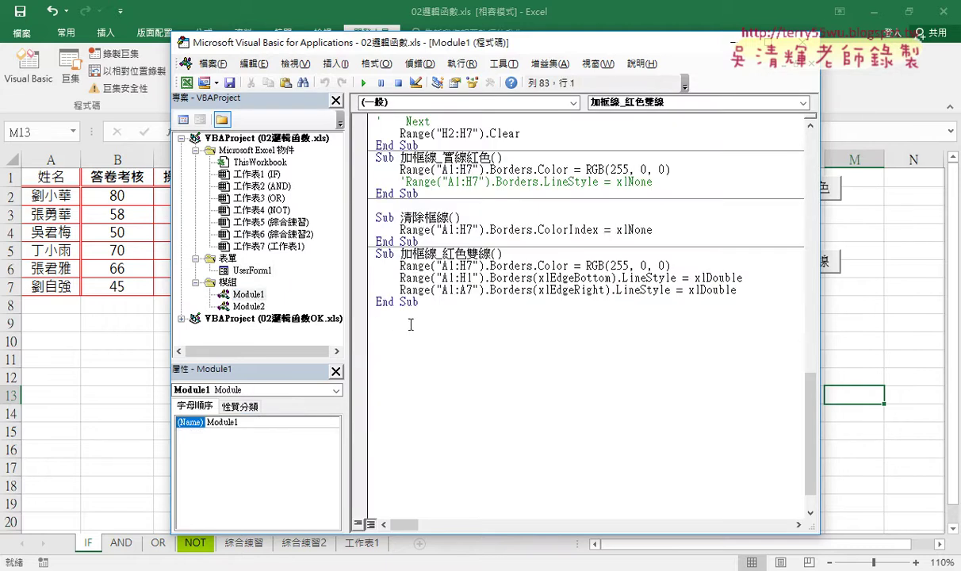
text(s)
text(ub)
text(超)
text(啟動)
text(表)
text(單)
key(Return)
key(Return)
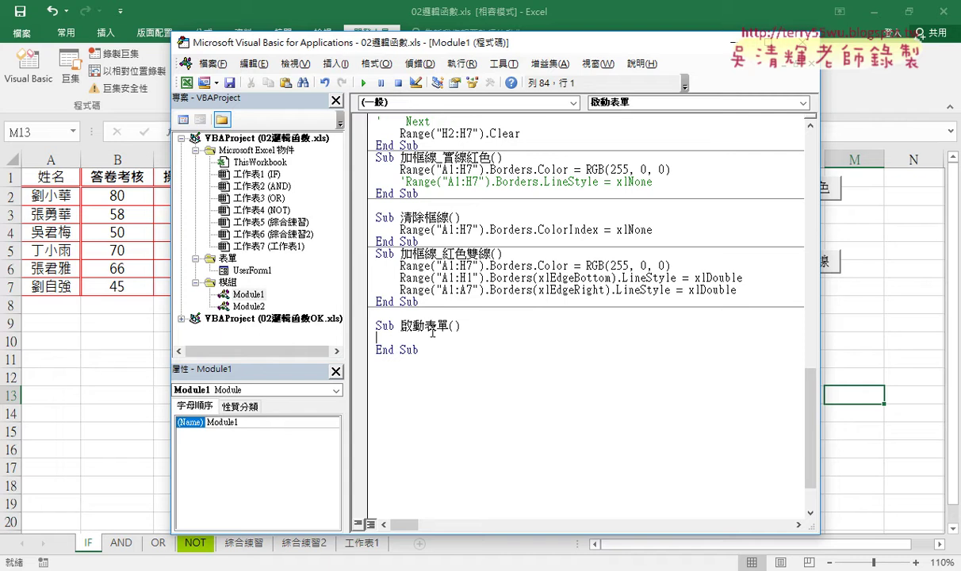
click(249, 271)
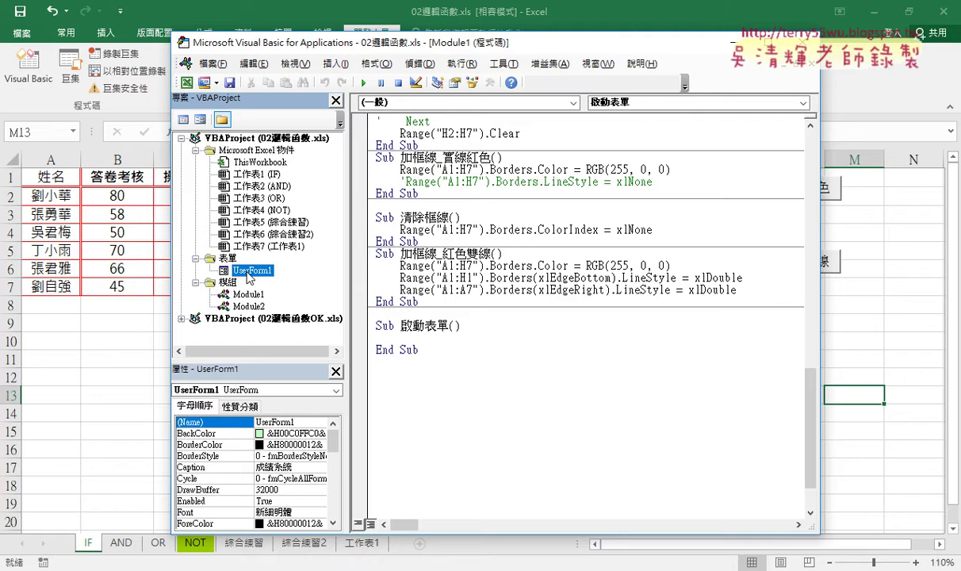
click(401, 336)
key(Tab)
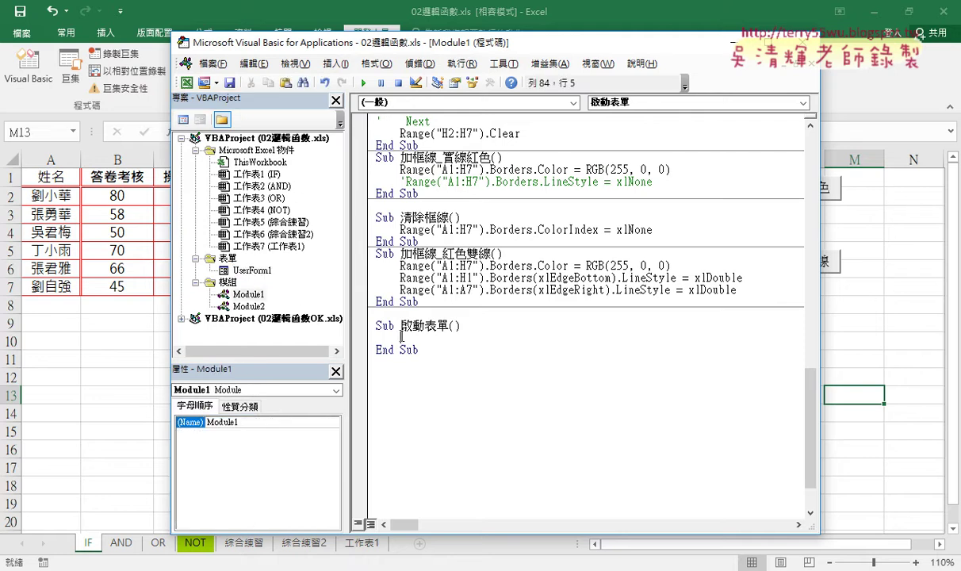
Put userform1.Show inside 啟動表單 and run the macro to display the 成績系統 form.
text(user)
text(f)
text(orm)
text(1)
text(.)
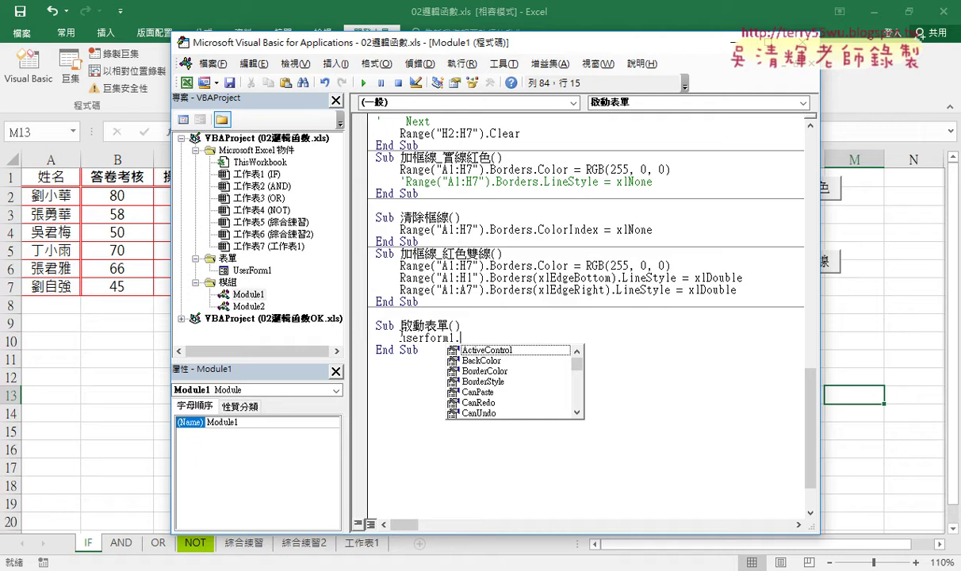
text(s)
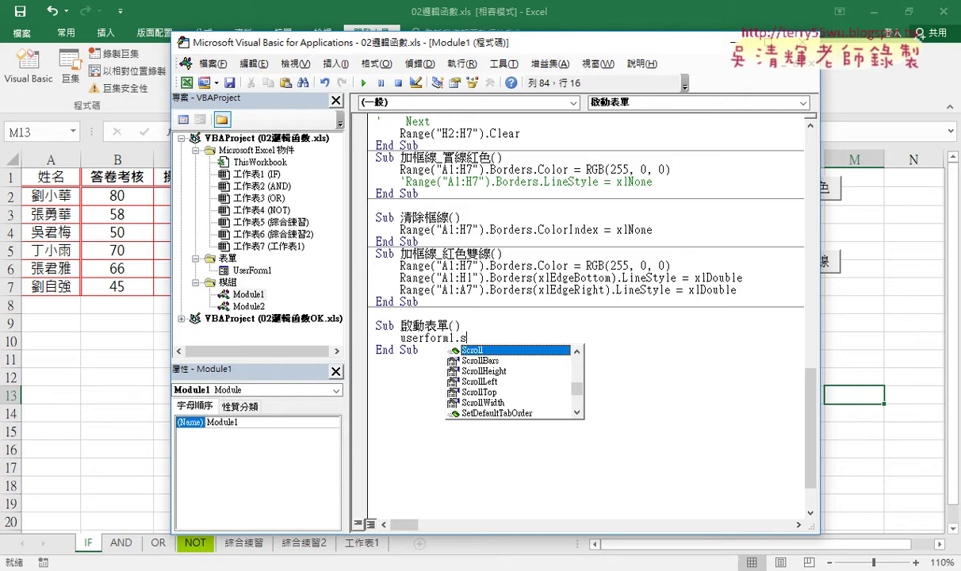
text(how)
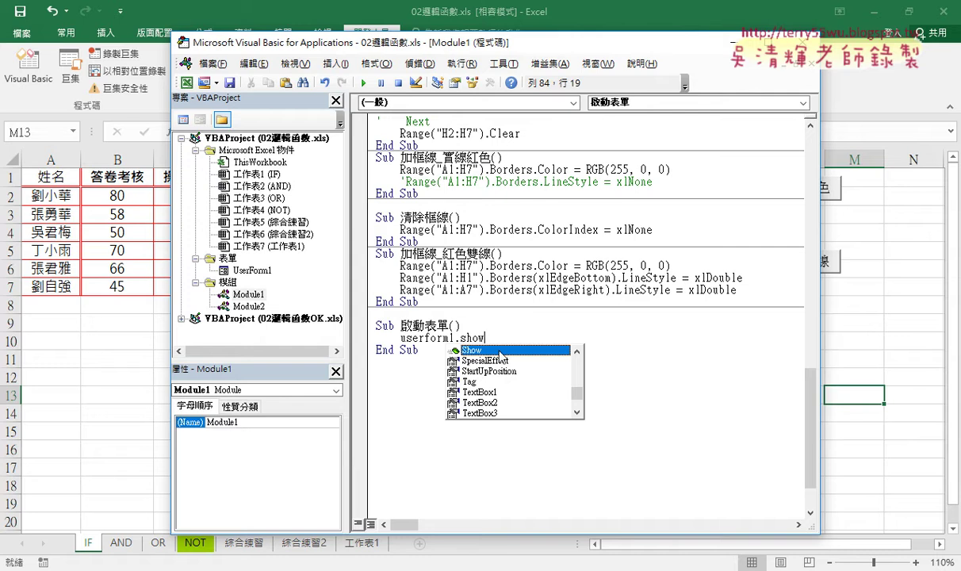
key(Tab)
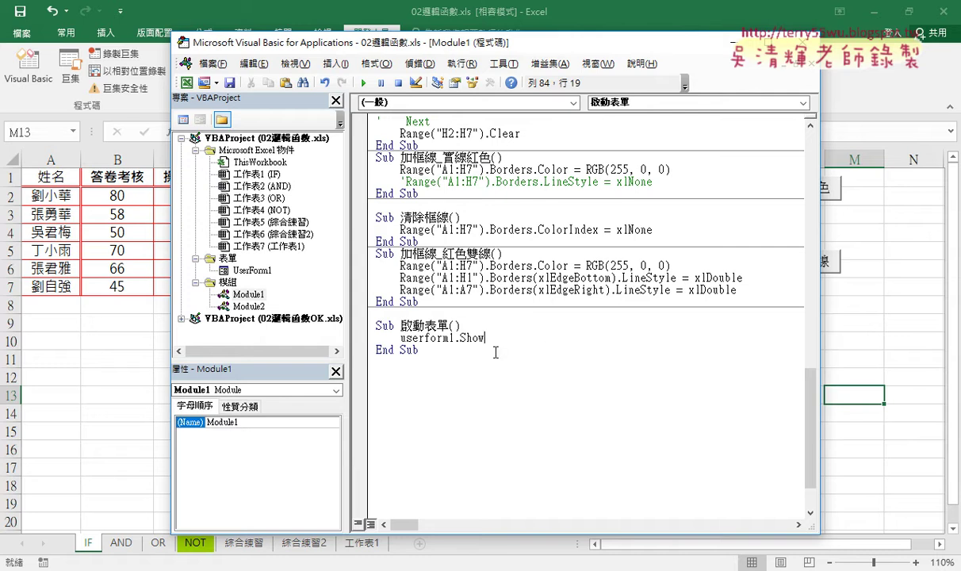
key(Left)
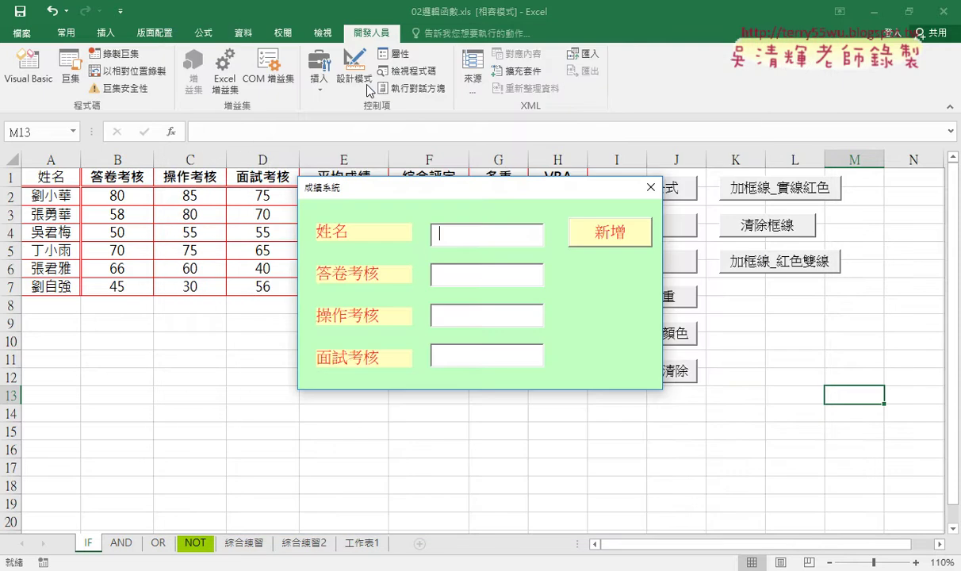
click(364, 84)
Close the form and paste a duplicate of the 成績格式清除 button below the original.
click(650, 187)
click(824, 349)
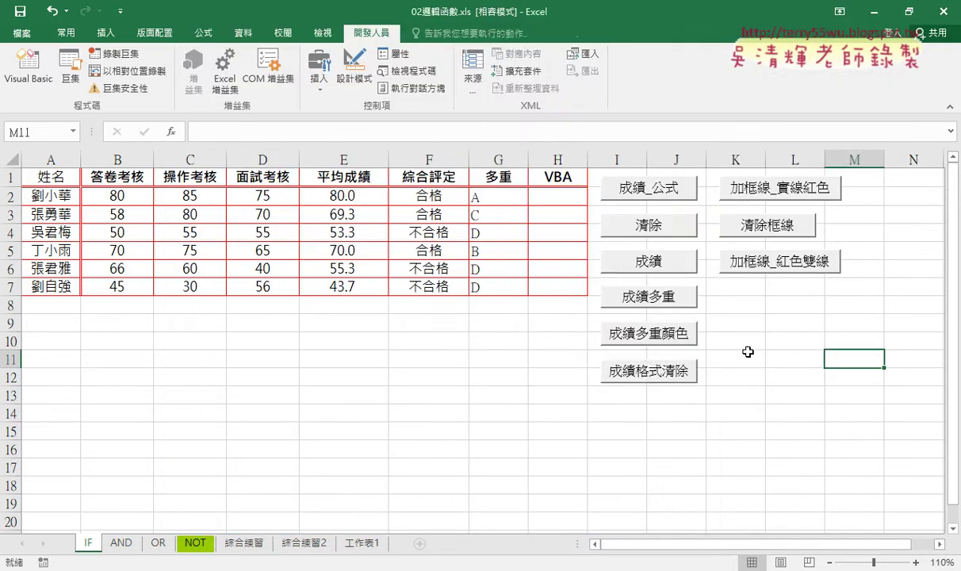
right_click(674, 366)
key(Escape)
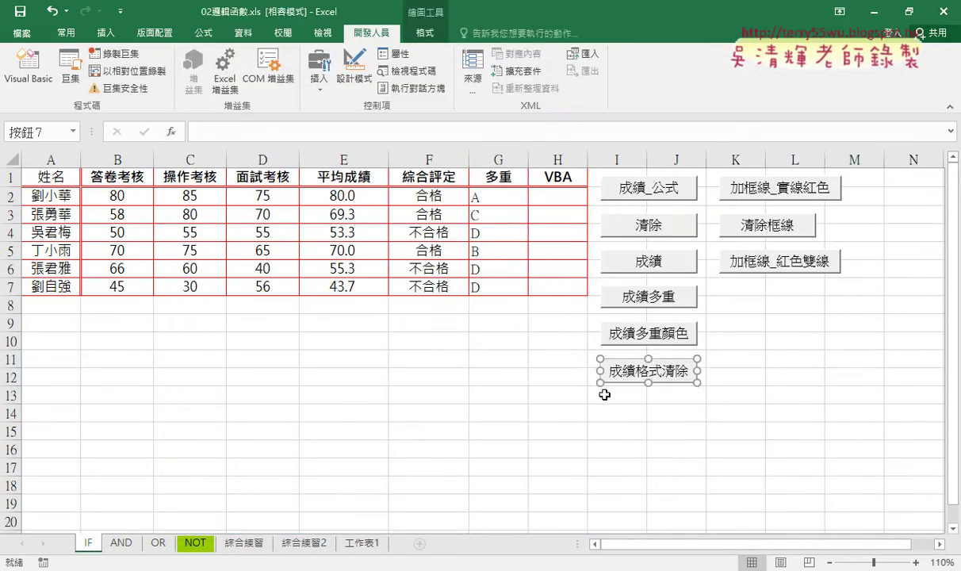
click(603, 395)
key(ctrl+v)
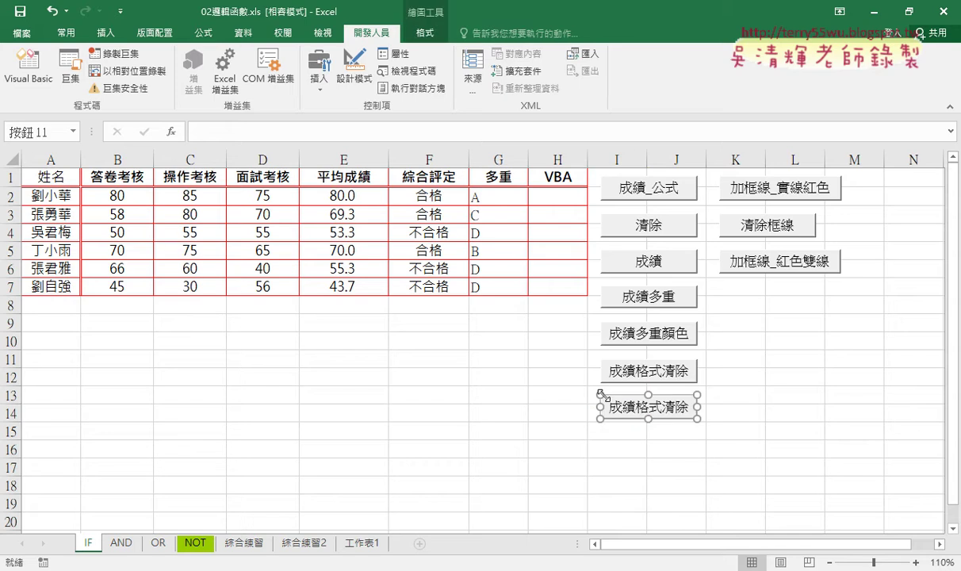
Assign the 啟動表單 macro to the copied button.
right_click(666, 405)
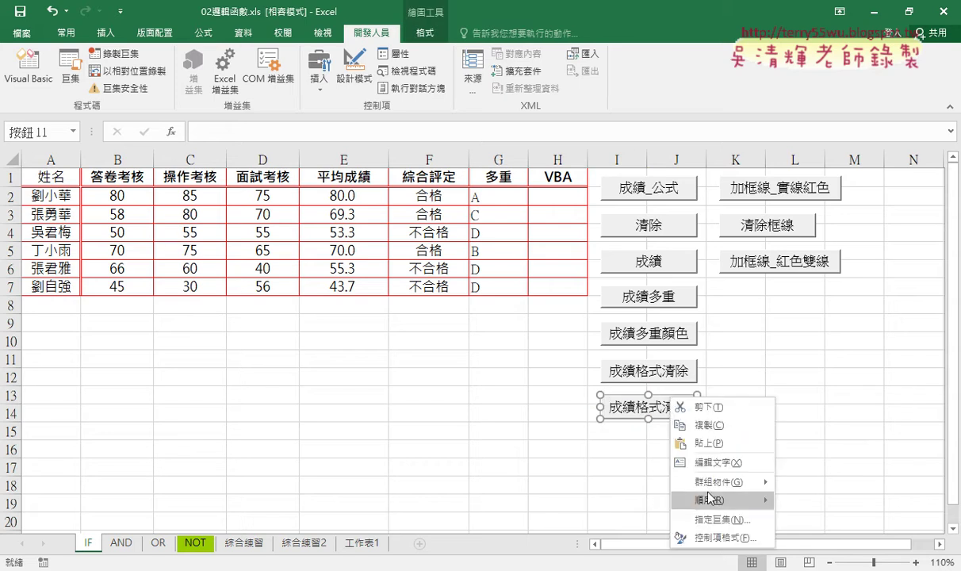
click(715, 520)
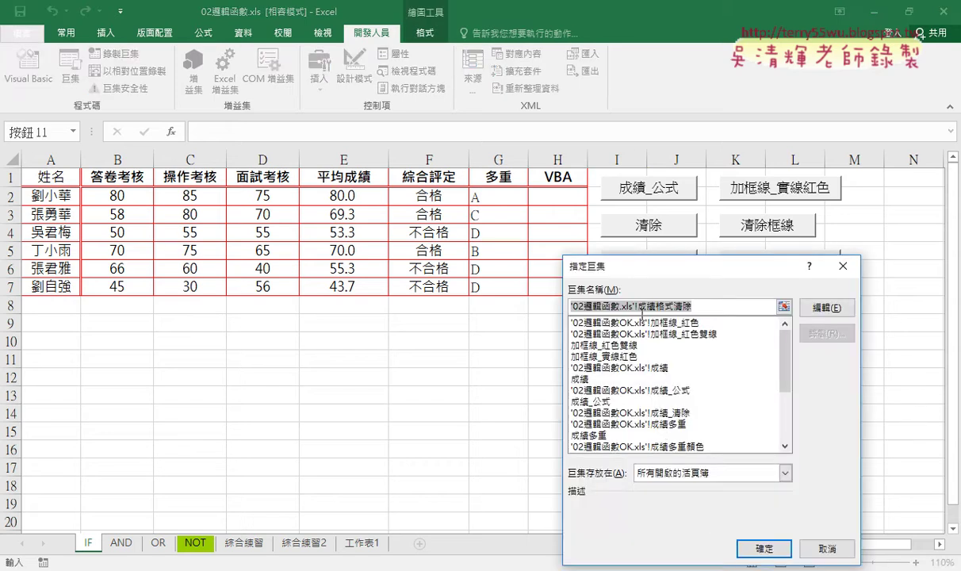
drag(686, 261, 501, 135)
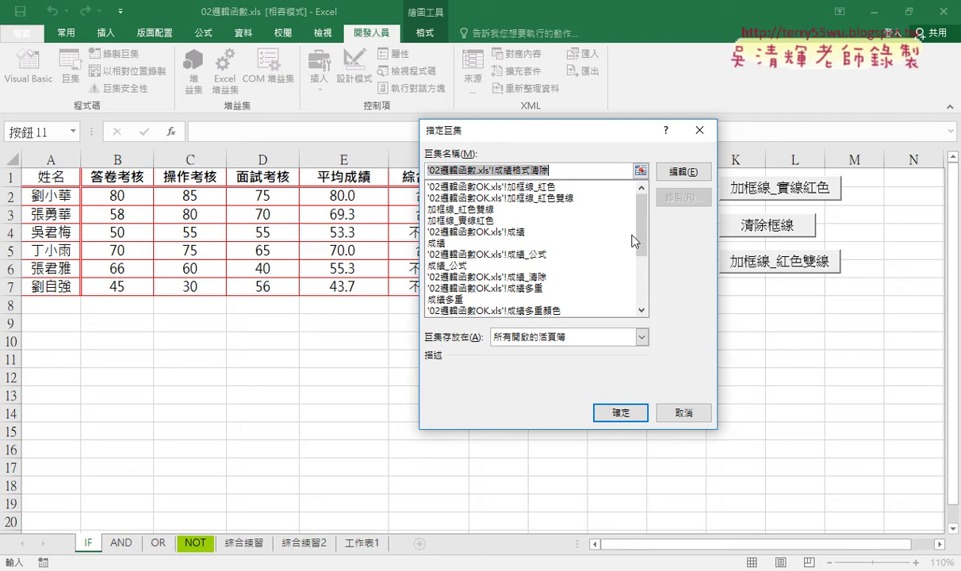
drag(641, 226, 642, 270)
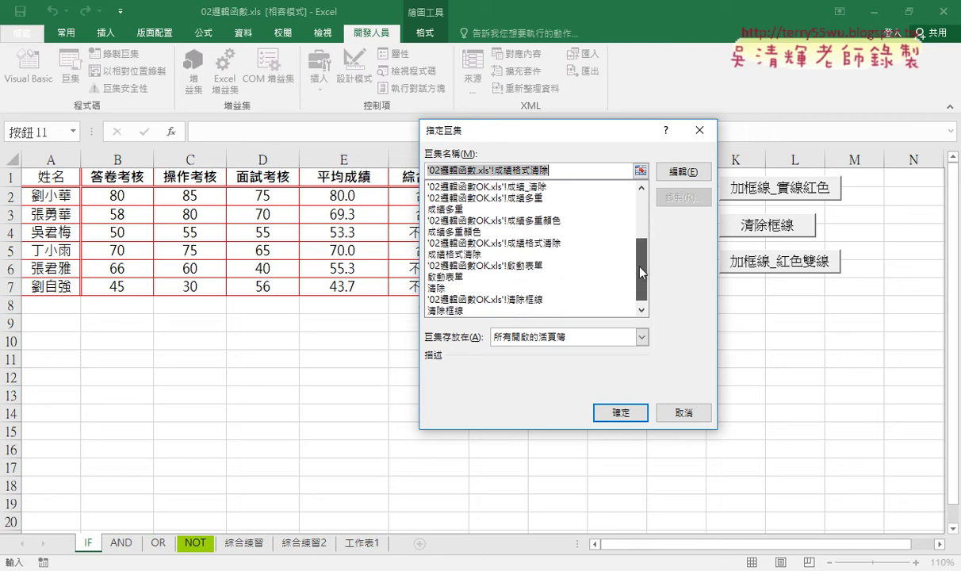
click(466, 278)
double_click(448, 170)
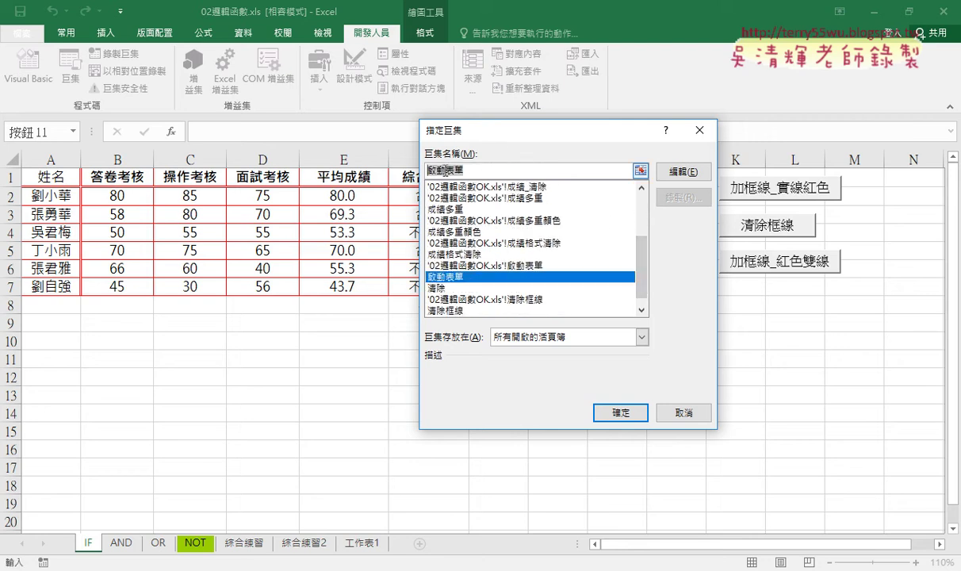
right_click(425, 166)
click(469, 209)
click(621, 413)
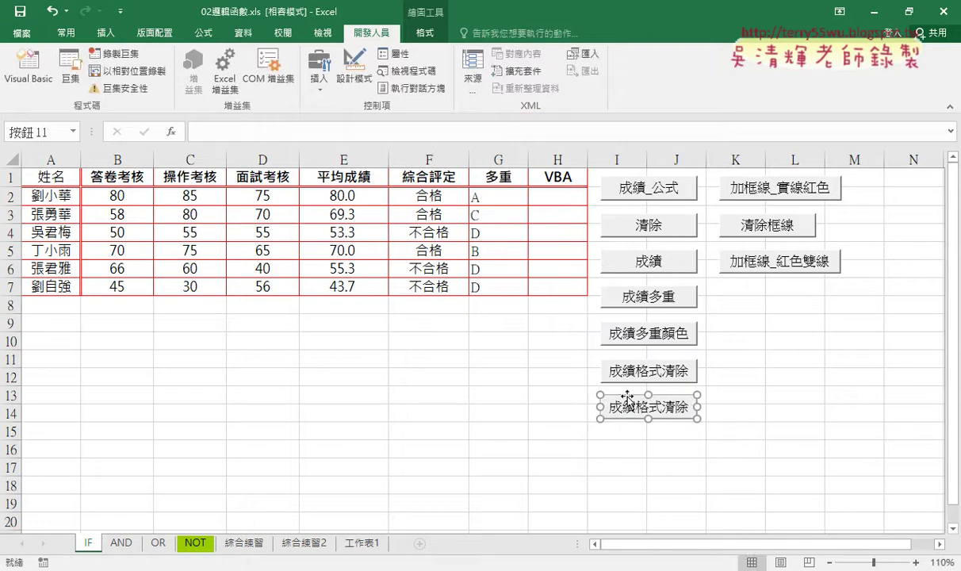
Relabel the copied button from 成績格式清除 to 啟動表單.
click(609, 407)
key(Delete)
key(Delete)
key(Delete)
key(Delete)
key(Delete)
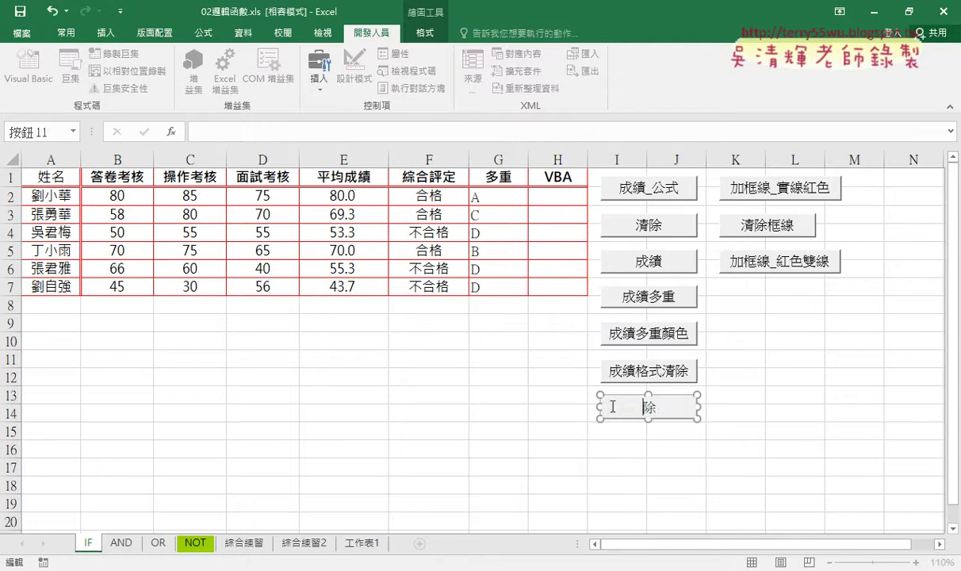
key(Delete)
text(啟動表單)
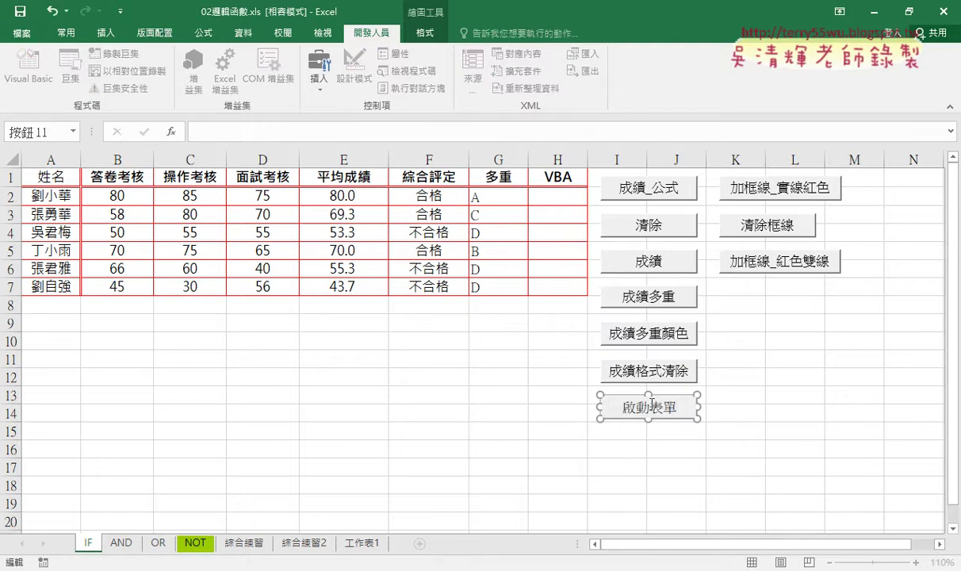
click(813, 407)
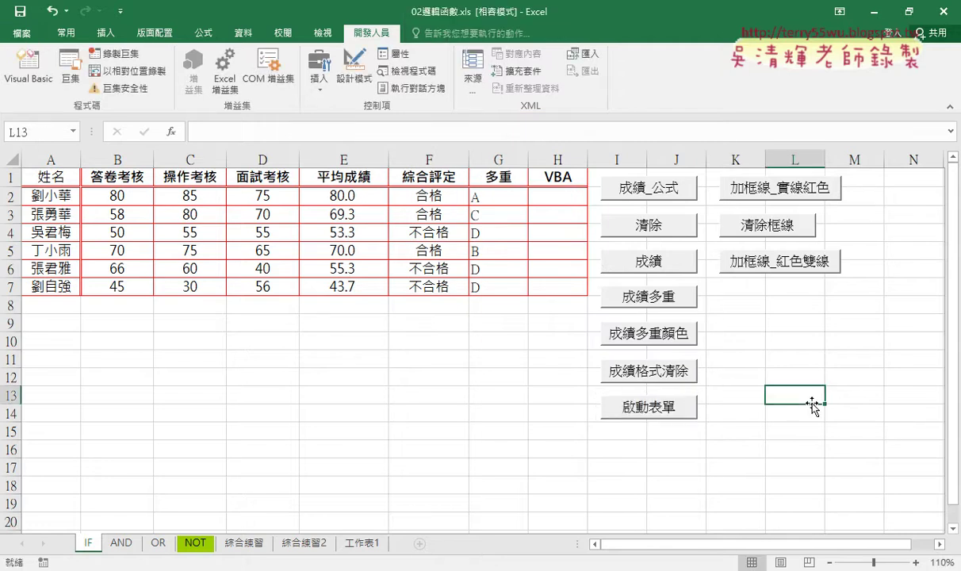
Click the 啟動表單 button to open the 成績系統 form, close it, then reopen it.
click(657, 409)
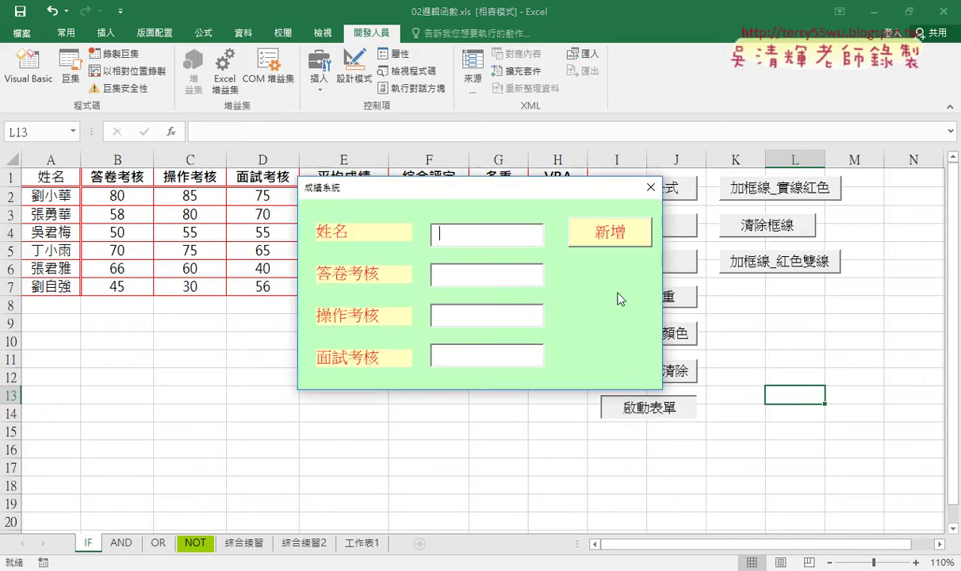
click(650, 190)
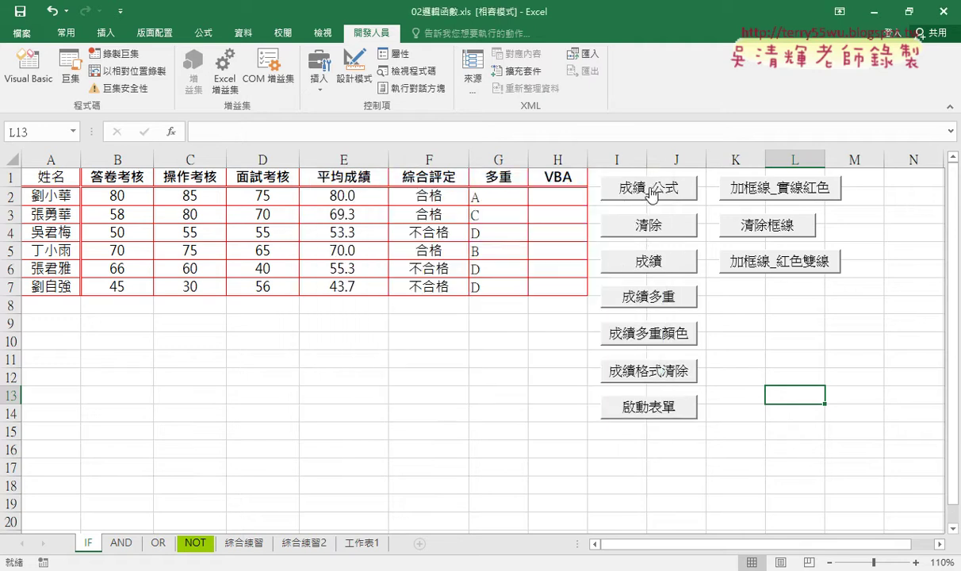
click(644, 405)
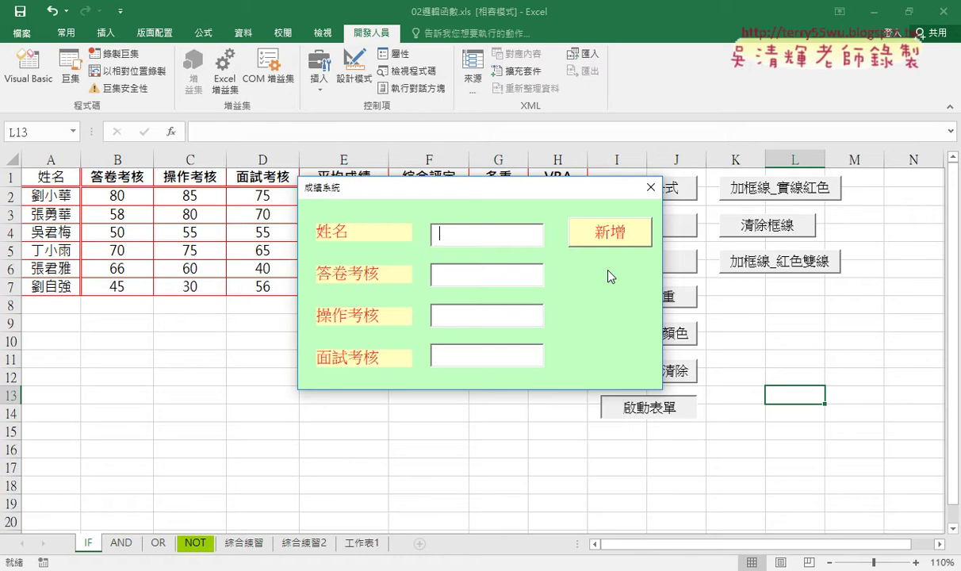
Test the 啟動表單 button twice more, closing the form each time, then open the Visual Basic editor.
click(650, 187)
click(802, 342)
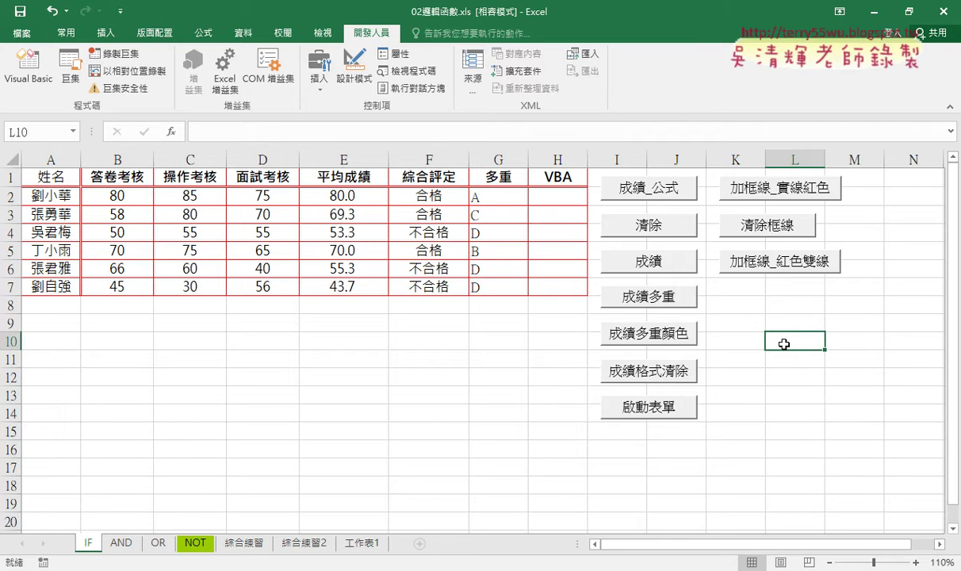
click(630, 403)
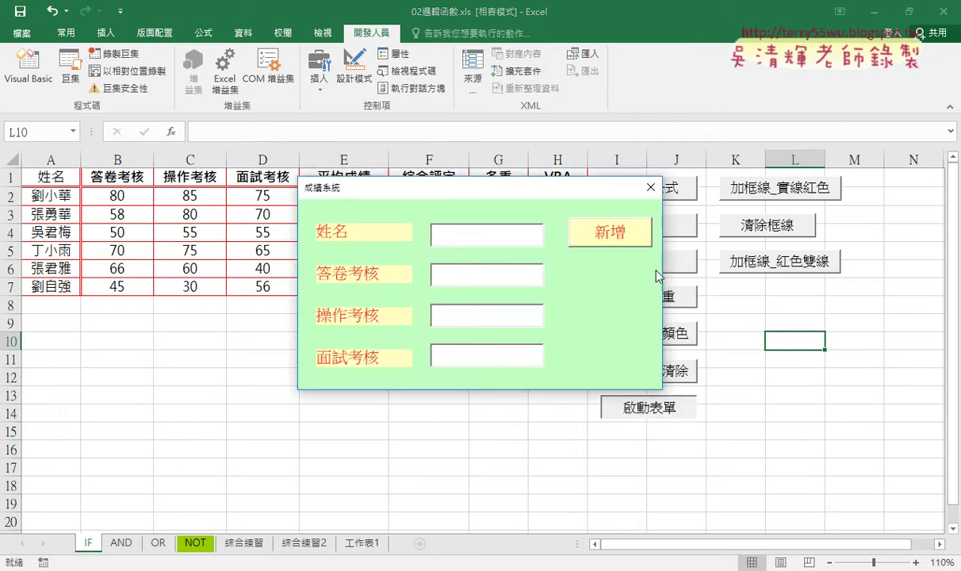
click(650, 187)
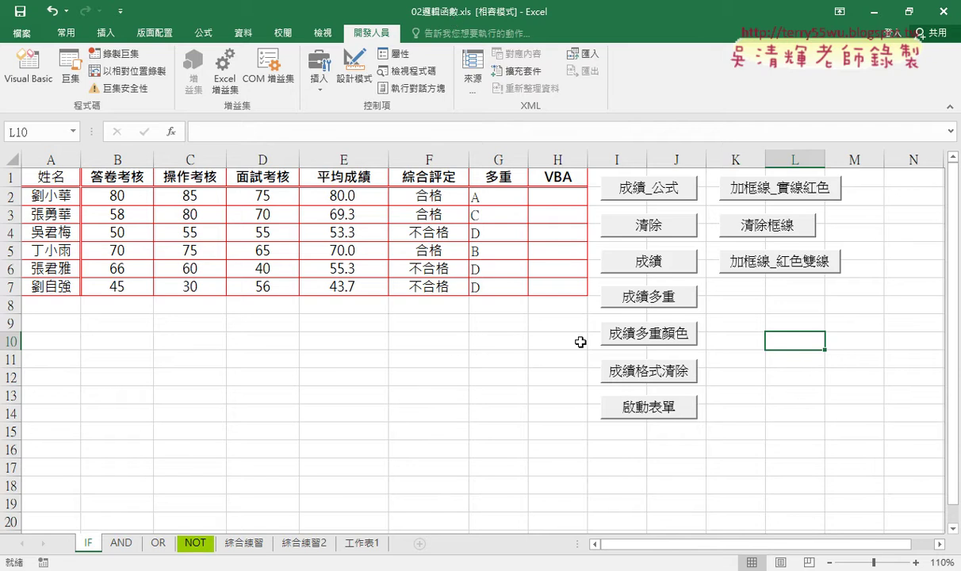
click(615, 401)
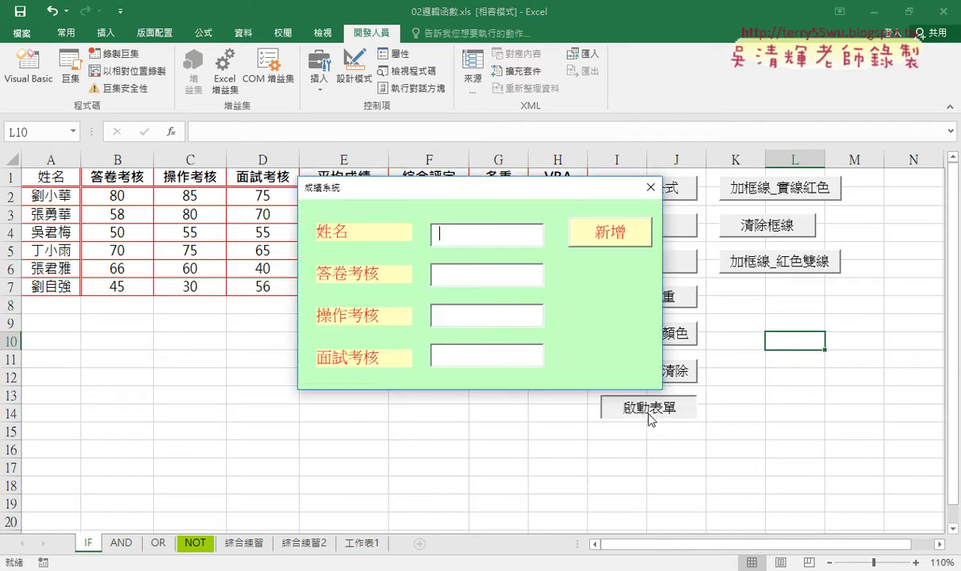
click(650, 187)
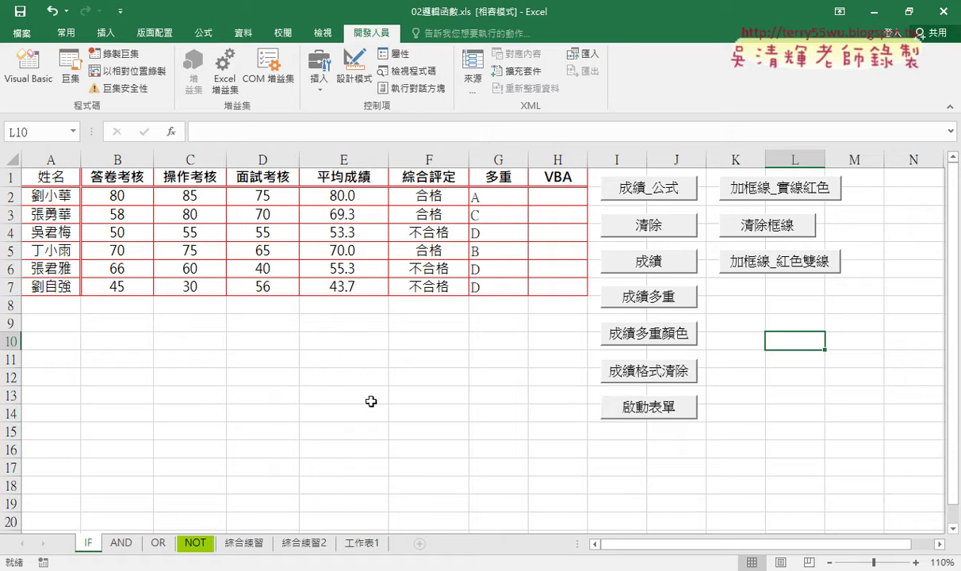
click(33, 75)
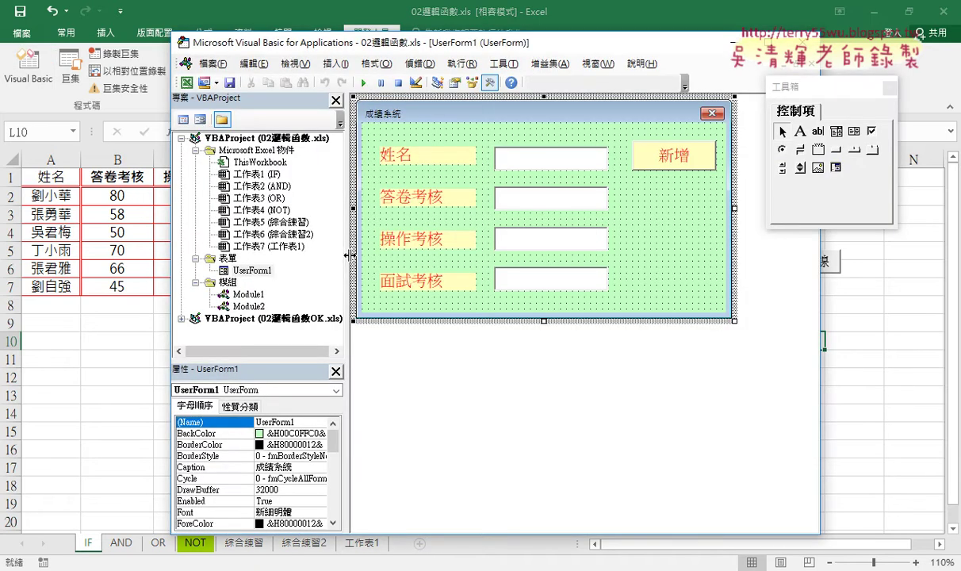
Widen the project and properties panes and select ThisWorkbook under VBAProject (02邏輯函數.xls).
drag(349, 238, 384, 229)
click(267, 137)
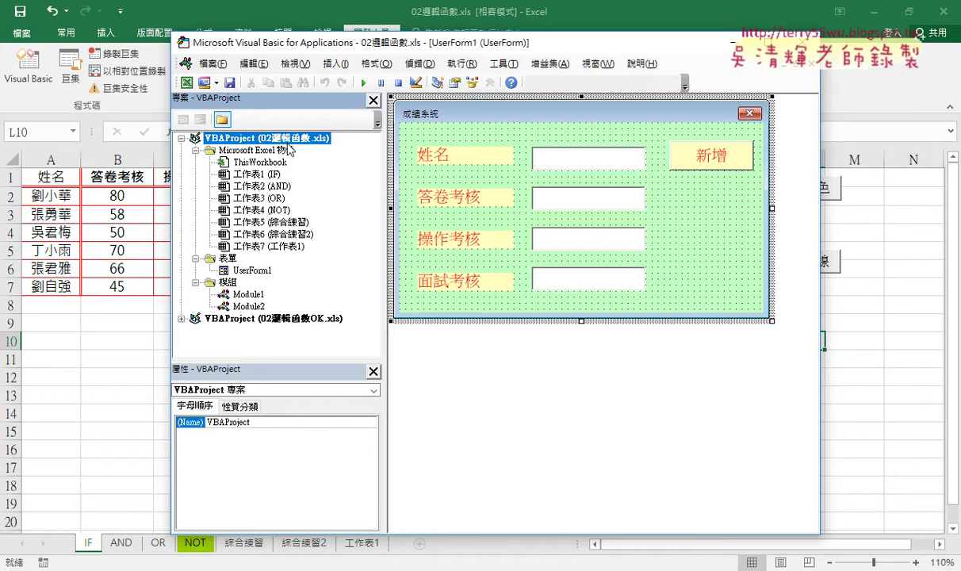
click(262, 162)
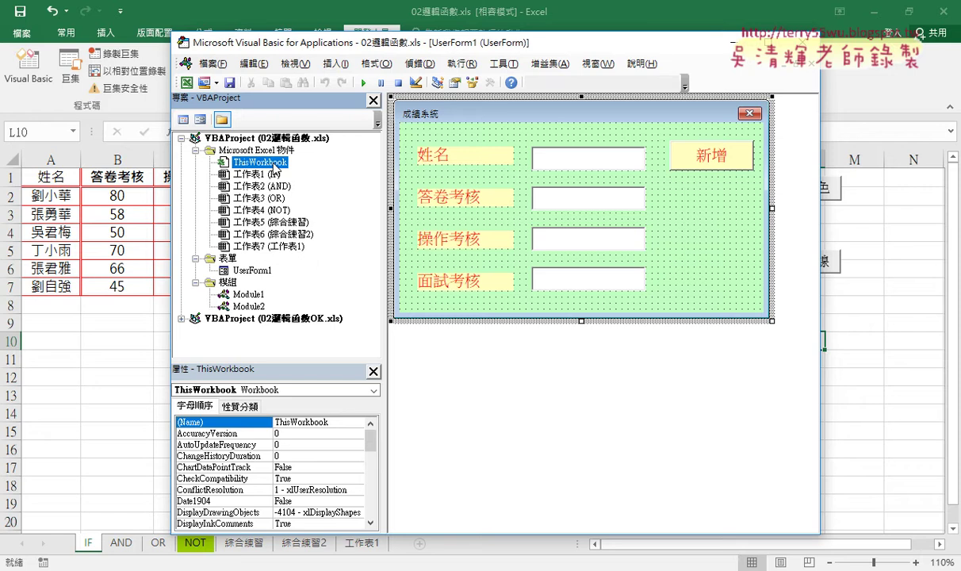
Open ThisWorkbook's code and insert an empty Workbook_Open event via the Workbook object.
double_click(277, 165)
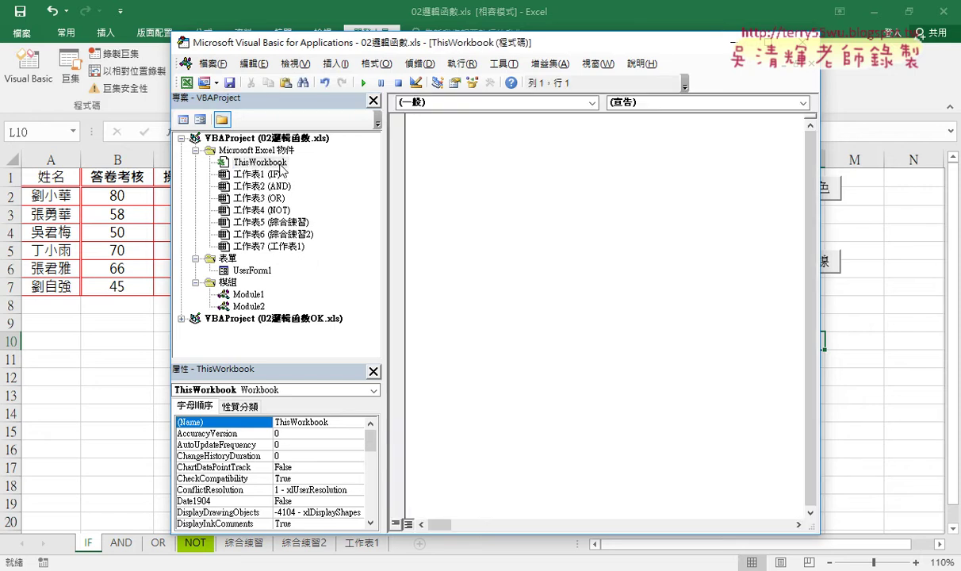
click(453, 104)
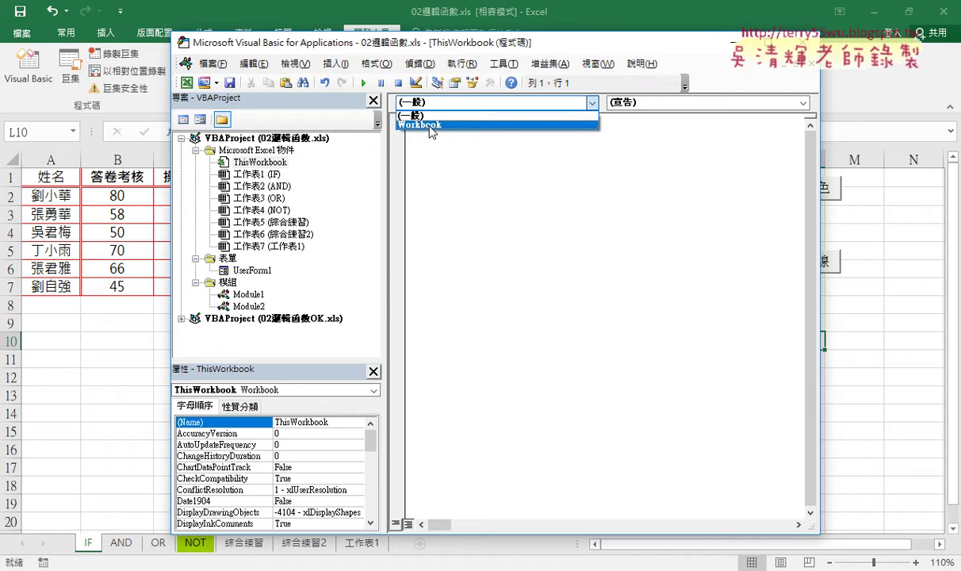
click(430, 125)
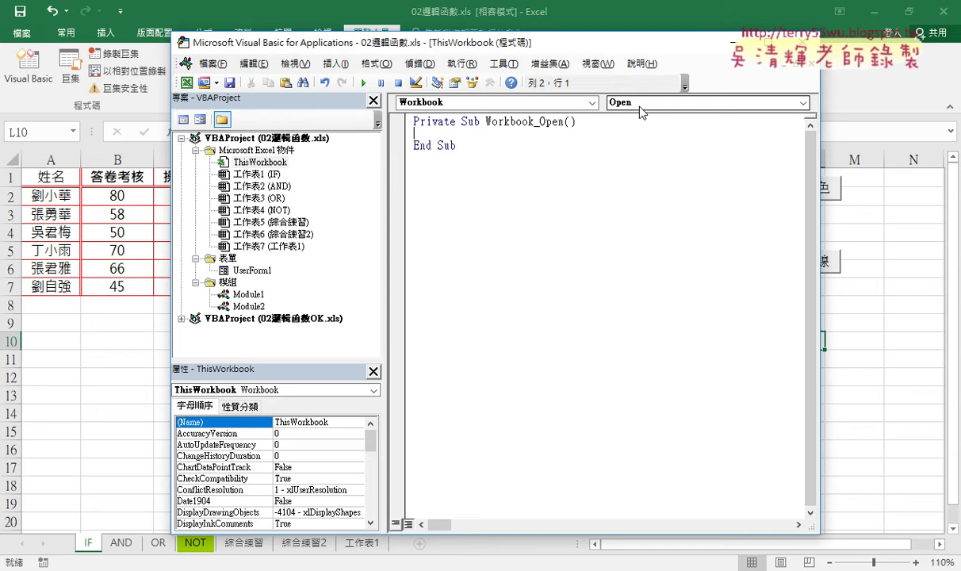
Write UserForm1.Show inside Workbook_Open so the form shows on opening.
key(Tab)
text(u)
text(ser)
text(f)
text(orm1)
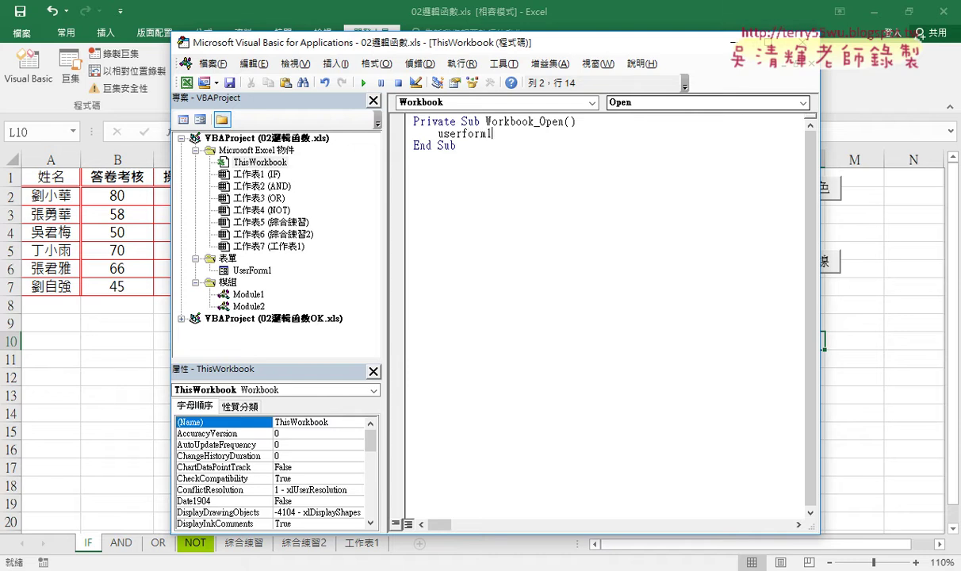
text(.sh)
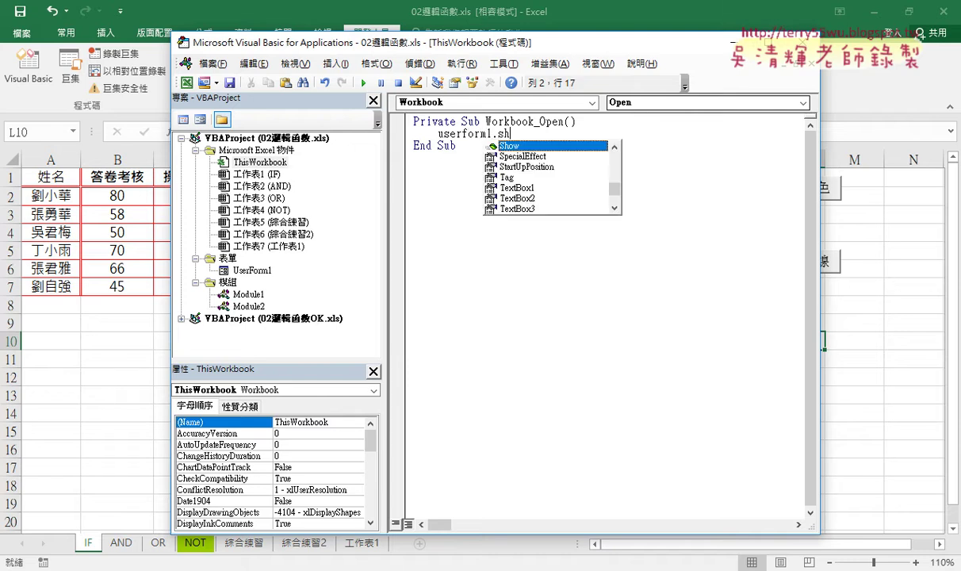
text(ow)
click(413, 145)
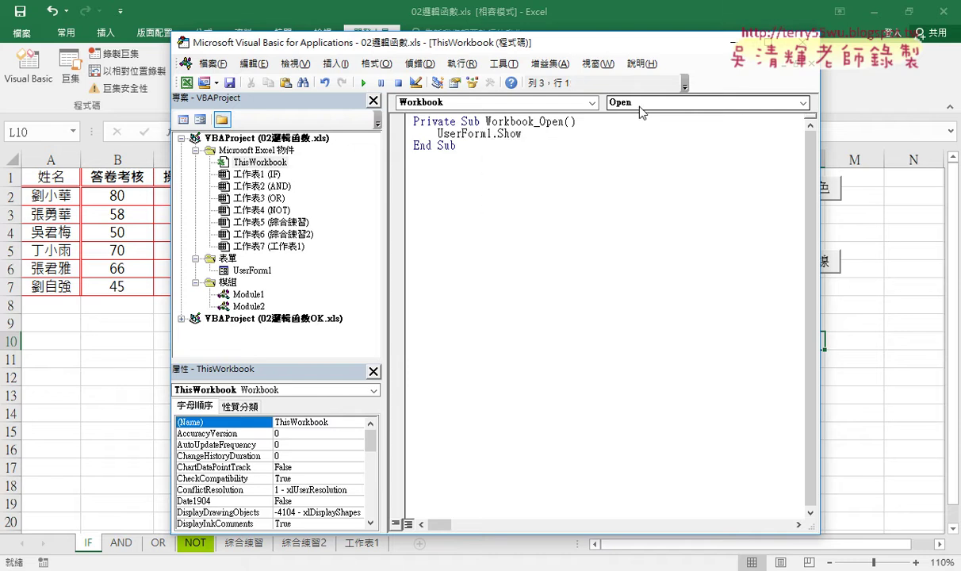
click(458, 196)
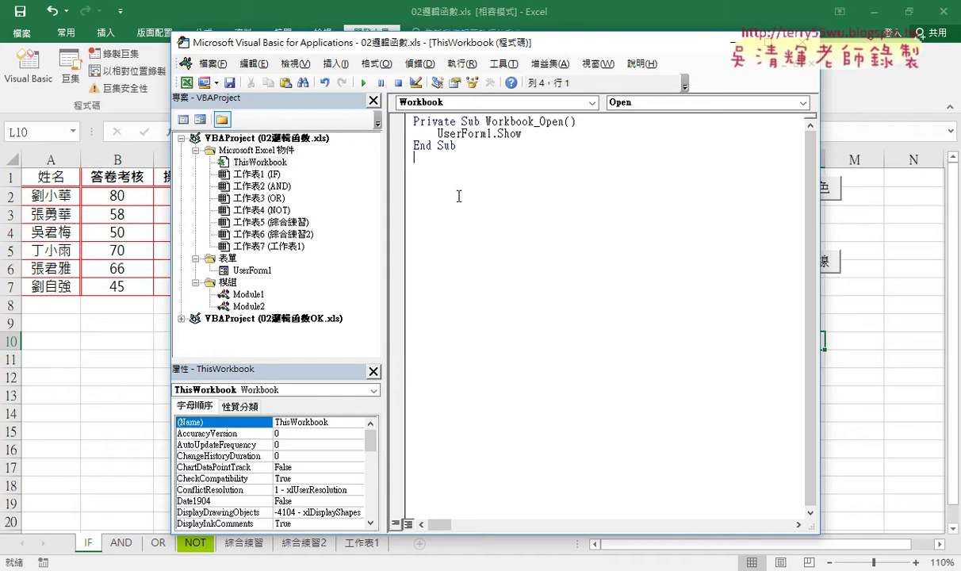
Rearrange the editor panes, then close the Visual Basic editor to return to the IF sheet.
mouse_move(301, 171)
mouse_down()
mouse_move(292, 156)
mouse_move(418, 119)
mouse_move(400, 107)
mouse_up()
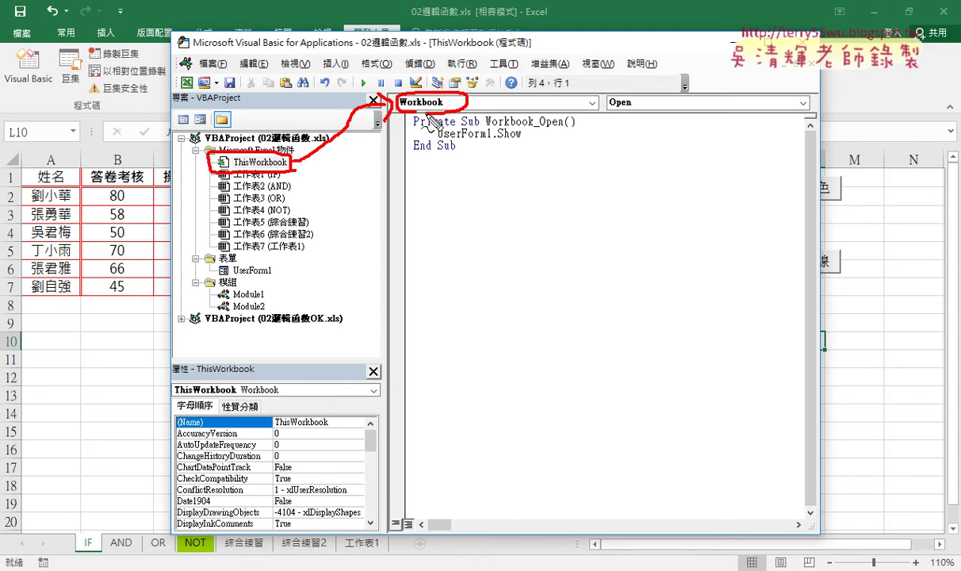
mouse_move(488, 103)
mouse_down()
mouse_move(575, 105)
mouse_move(574, 115)
mouse_move(606, 93)
mouse_up()
drag(521, 140, 437, 141)
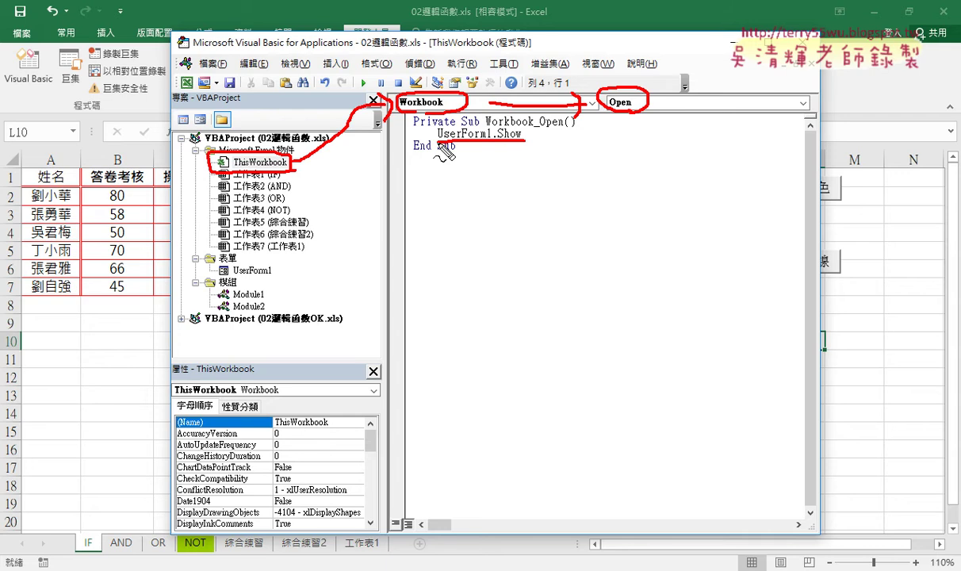
key(Escape)
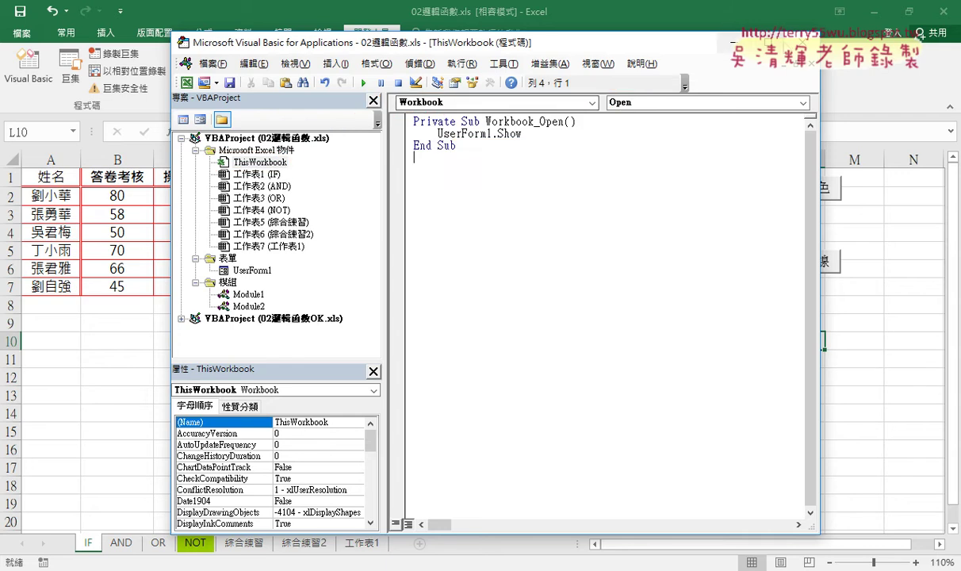
click(802, 42)
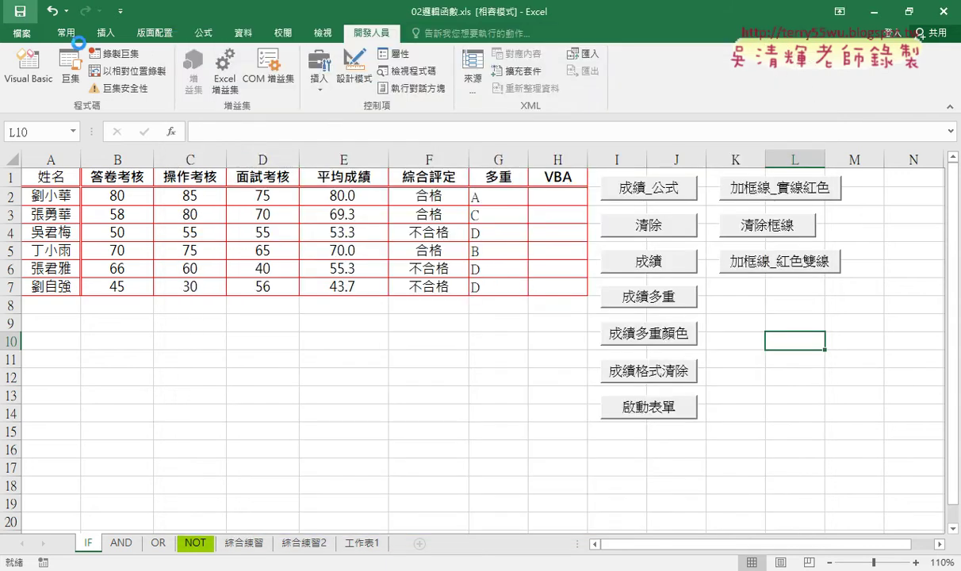
Close the workbook and reopen 02邏輯函數.xls from Downloads to test the startup form.
click(945, 12)
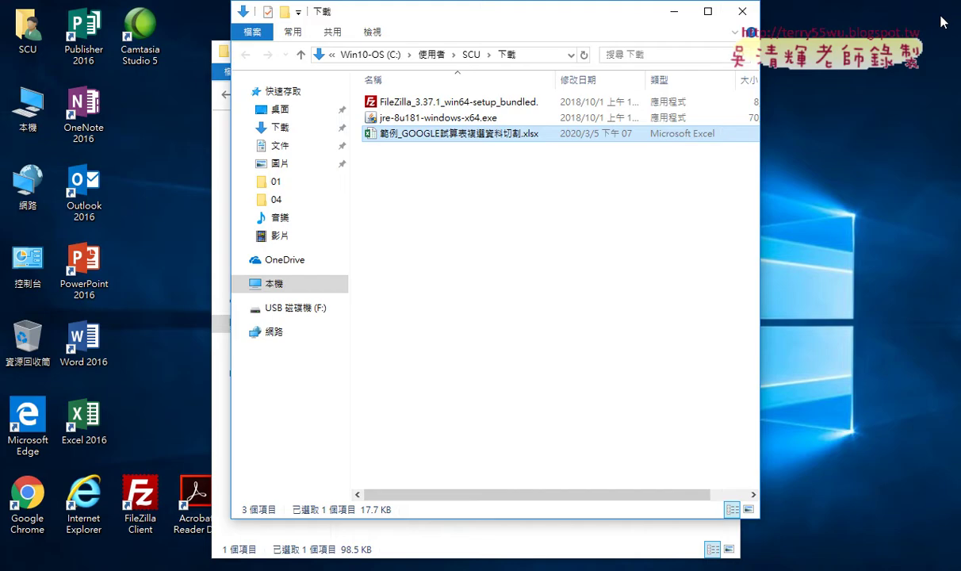
click(676, 16)
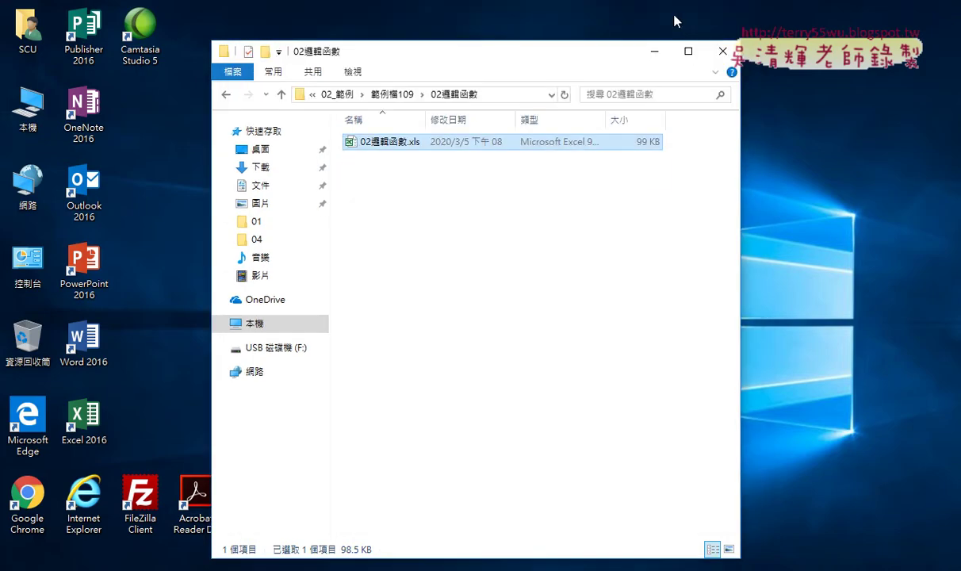
double_click(393, 147)
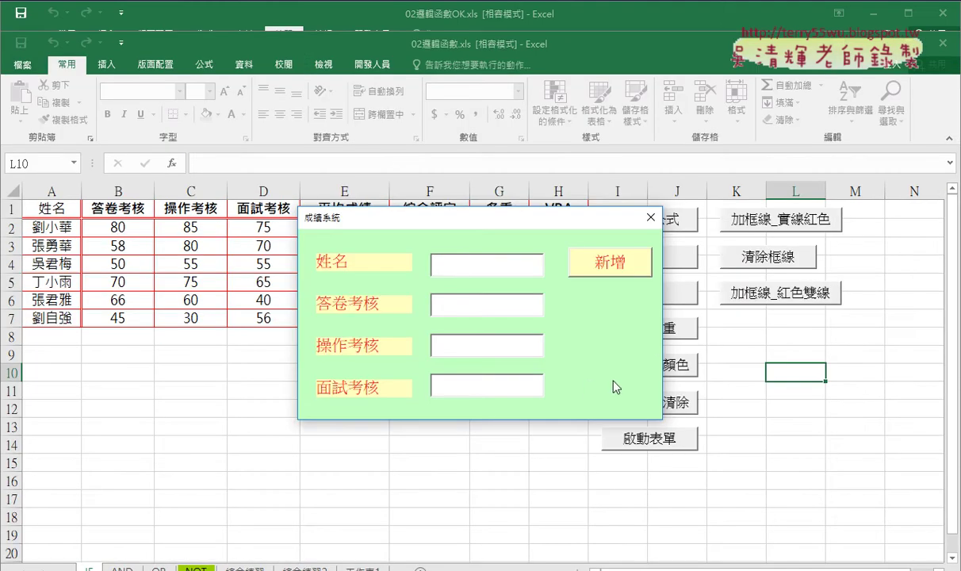
Close the 成績系統 form and both open workbooks, then reopen 02邏輯函數.xls.
click(650, 216)
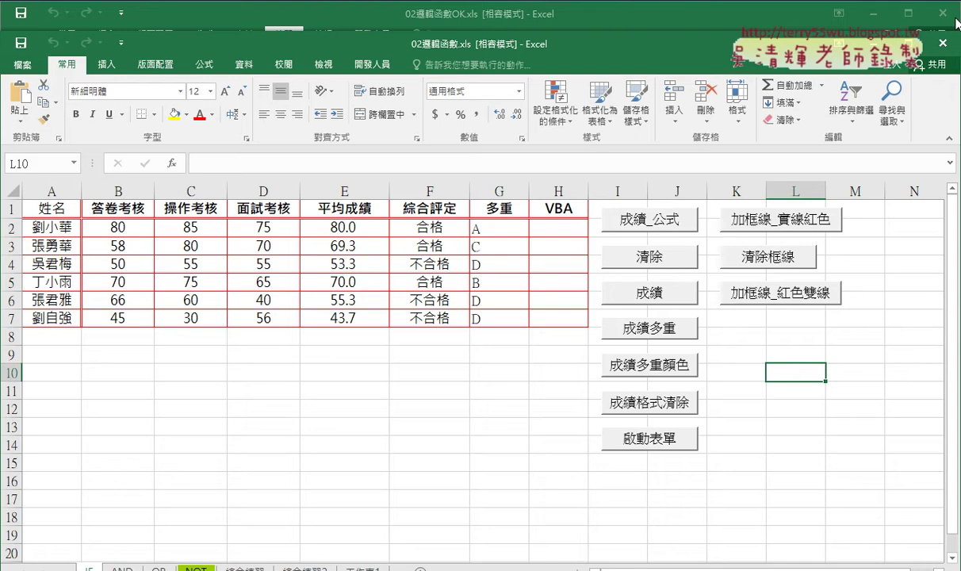
click(942, 42)
click(872, 14)
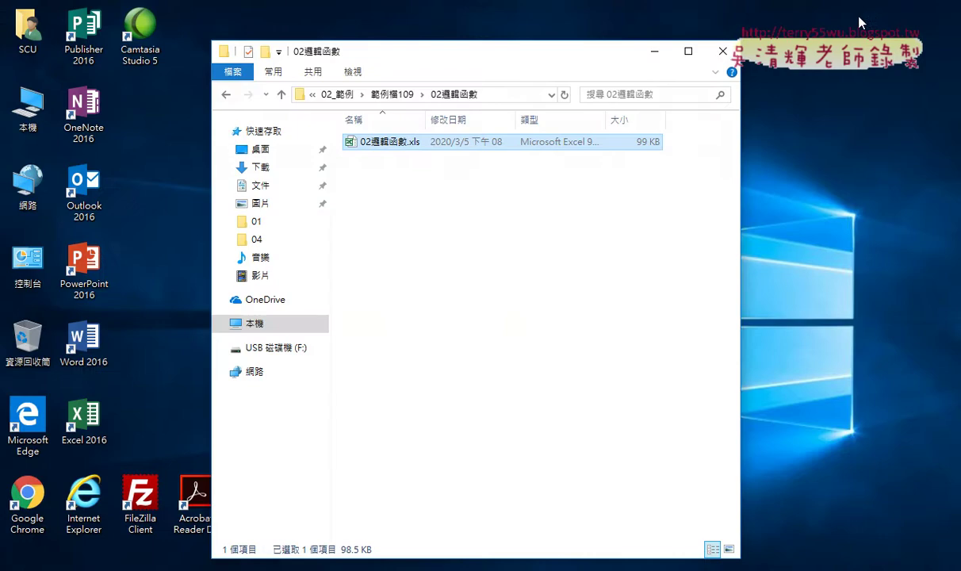
double_click(417, 151)
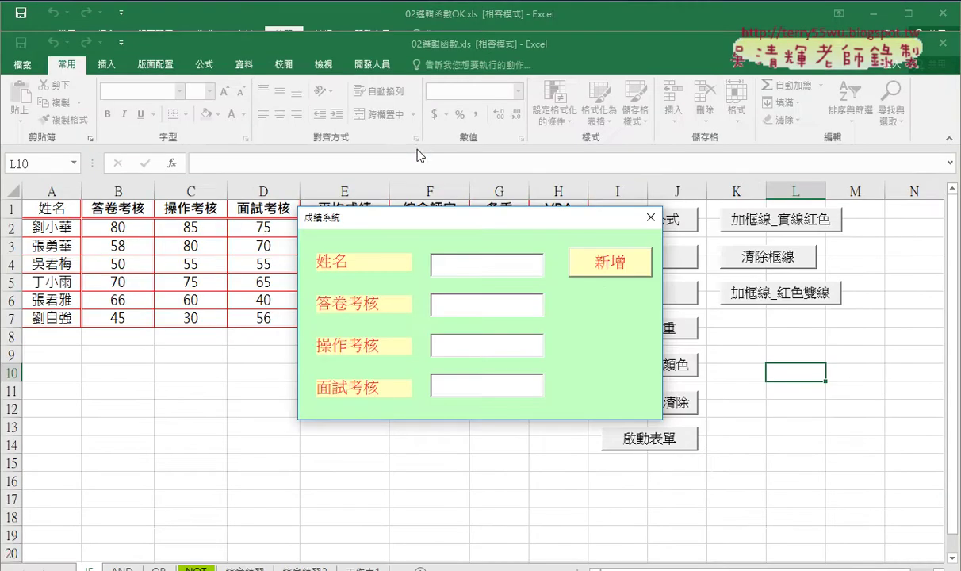
Drag the 成績系統 form up and to the right, clear of the grade table.
mouse_move(597, 223)
mouse_down()
mouse_move(612, 133)
mouse_move(813, 74)
mouse_up()
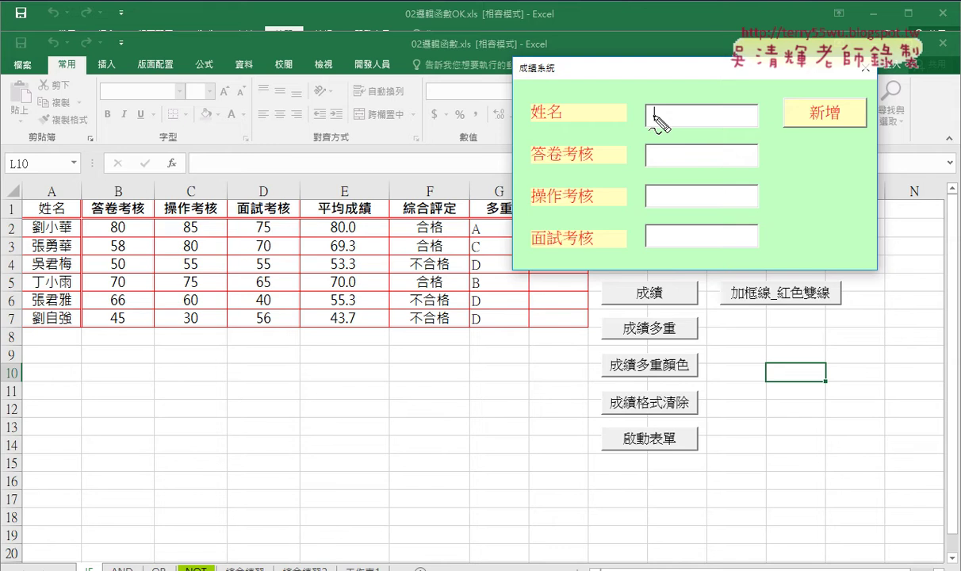
drag(702, 230, 704, 246)
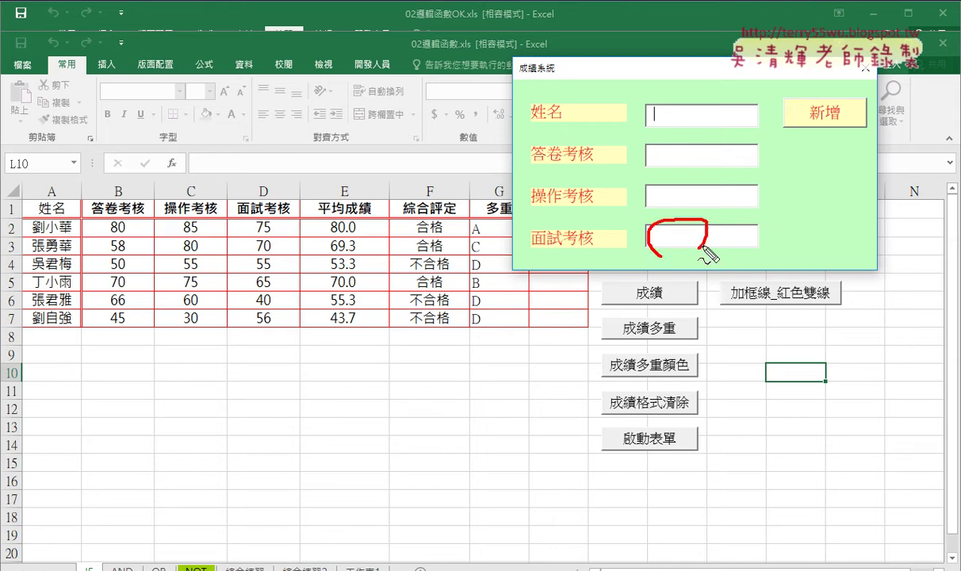
drag(670, 184, 702, 188)
drag(698, 149, 678, 146)
drag(683, 99, 680, 130)
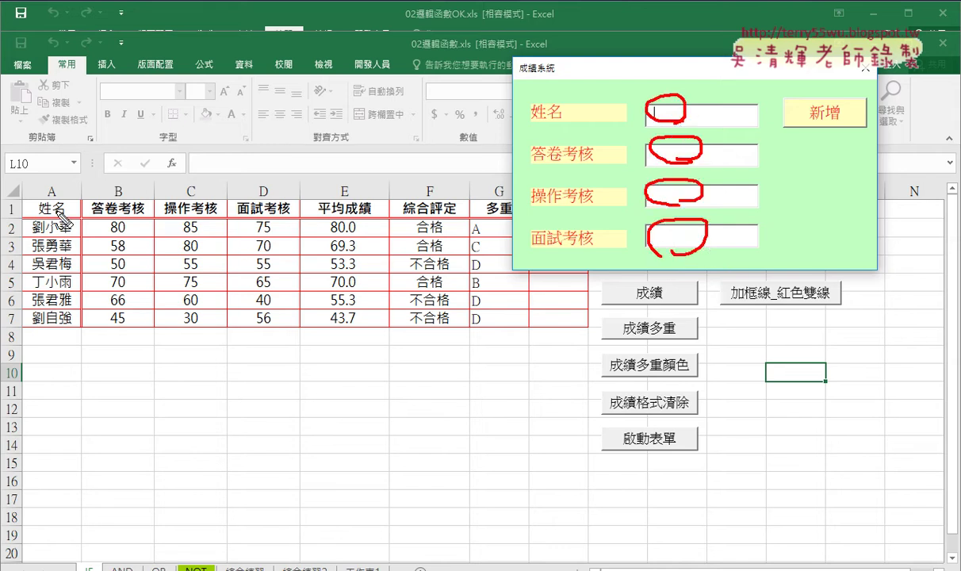
mouse_move(60, 207)
mouse_down()
mouse_move(63, 306)
mouse_move(57, 300)
mouse_up()
mouse_move(52, 344)
mouse_down()
mouse_move(30, 347)
mouse_move(24, 321)
mouse_move(295, 321)
mouse_move(53, 347)
mouse_up()
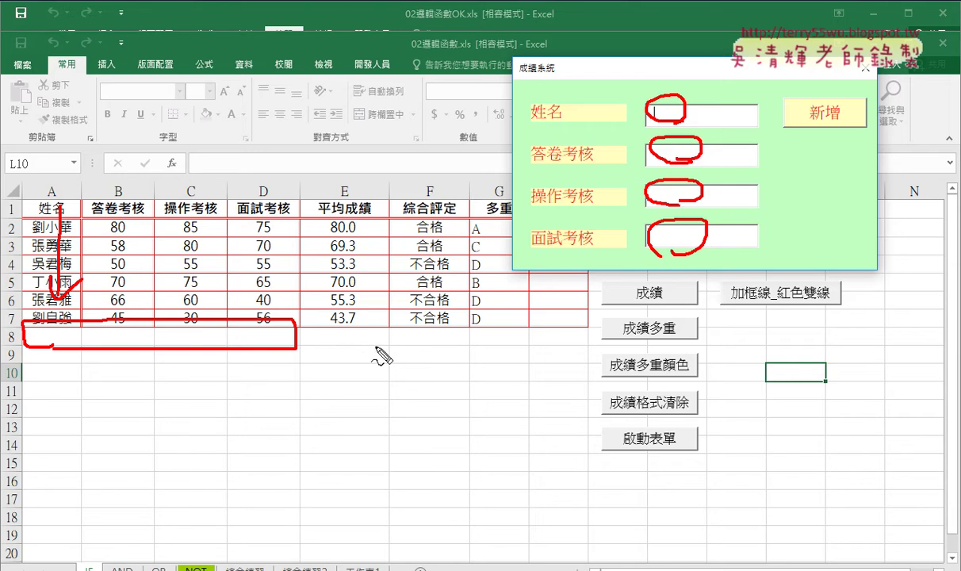
drag(373, 347, 343, 345)
mouse_move(409, 341)
mouse_down()
mouse_move(456, 341)
mouse_move(405, 336)
mouse_up()
drag(507, 331, 481, 342)
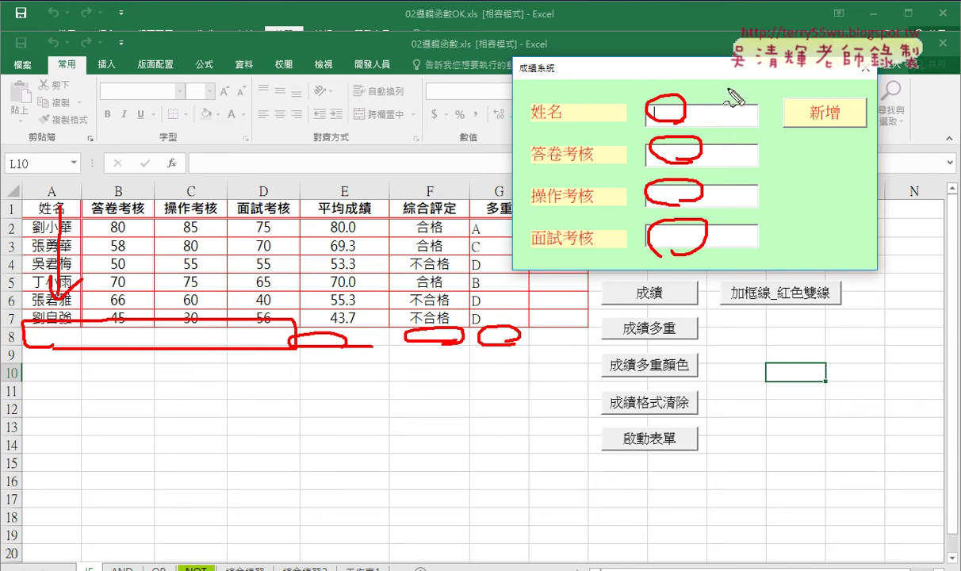
Adjust the form's position higher over the IF sheet, then press Escape.
mouse_move(721, 252)
mouse_down()
mouse_move(793, 253)
mouse_move(719, 126)
mouse_move(743, 138)
mouse_up()
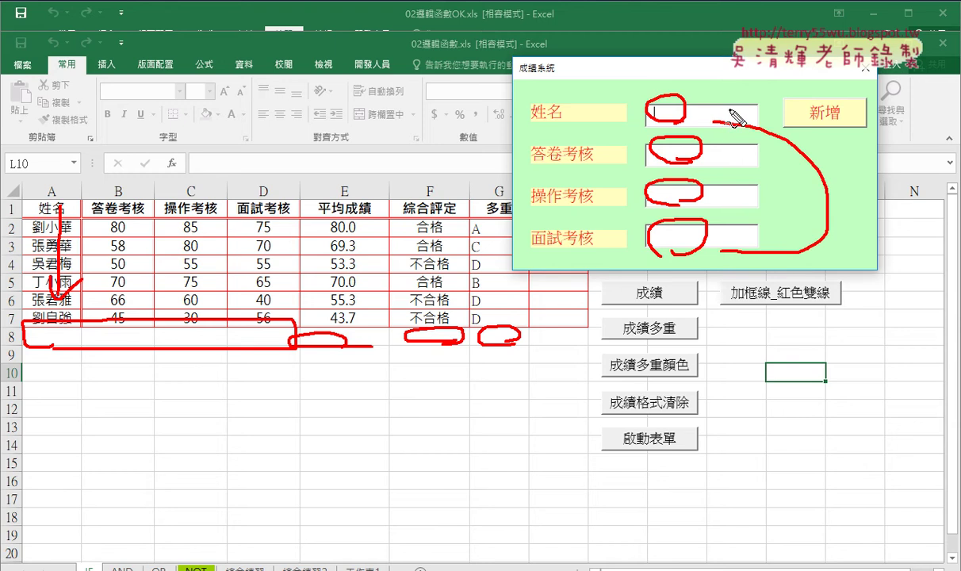
mouse_move(688, 176)
mouse_down()
mouse_move(672, 200)
mouse_move(699, 201)
mouse_up()
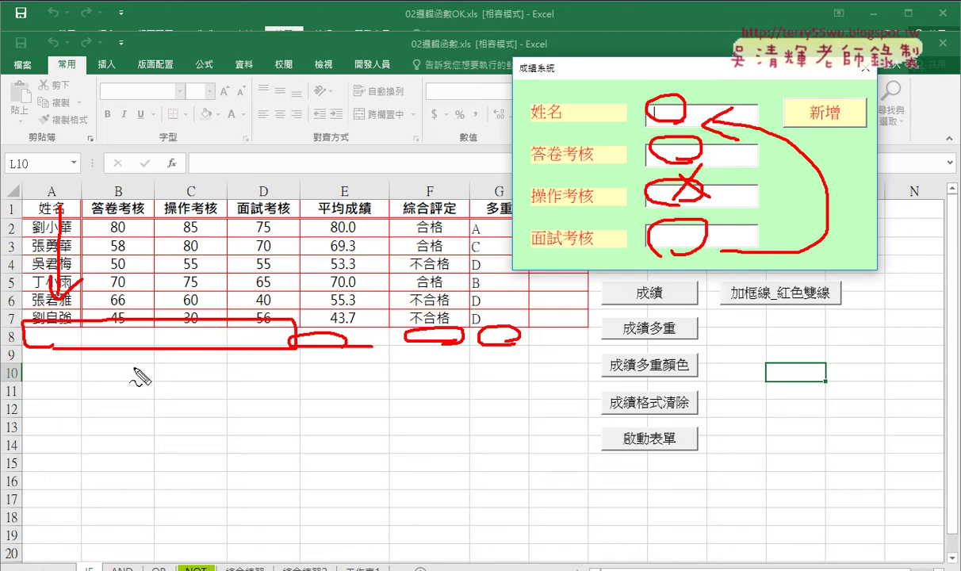
mouse_move(56, 207)
mouse_down()
mouse_move(53, 342)
mouse_move(33, 369)
mouse_up()
mouse_move(49, 346)
mouse_down()
mouse_move(469, 343)
mouse_move(79, 365)
mouse_up()
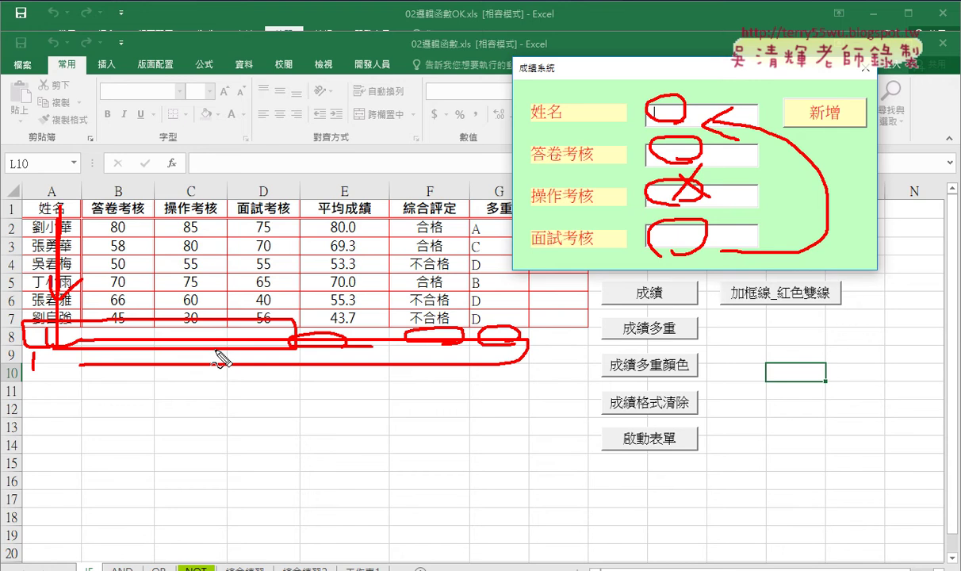
key(Escape)
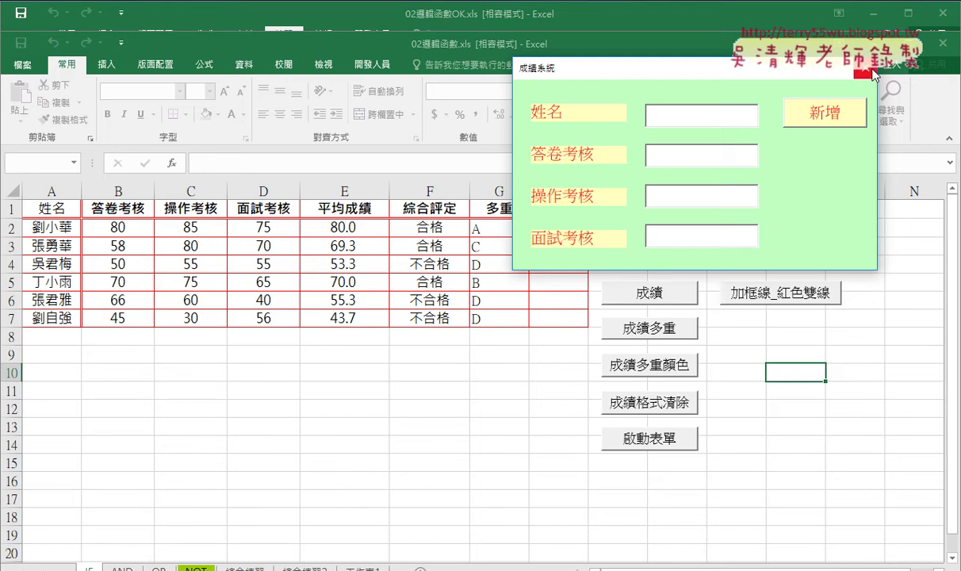
Close the 成績系統 form, reshow it from the sheet, and close it again.
click(872, 74)
click(627, 440)
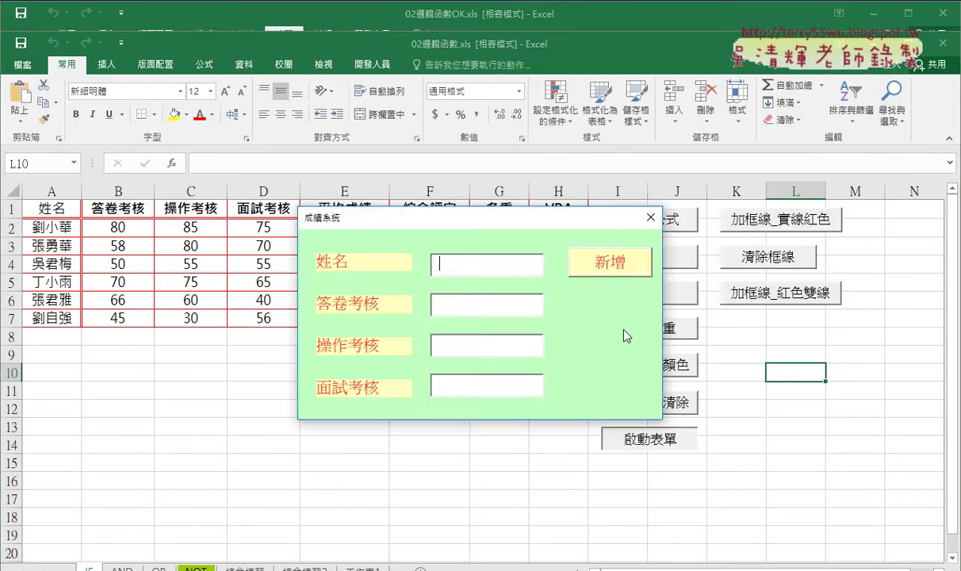
click(648, 212)
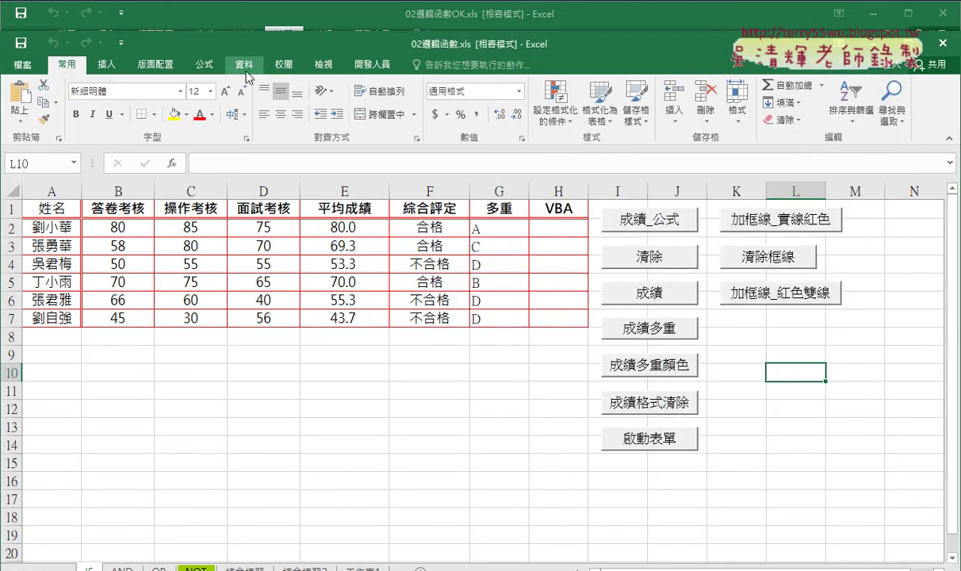
Open ThisWorkbook's code in the Visual Basic editor and select the UserForm1.Show line.
click(371, 64)
click(31, 108)
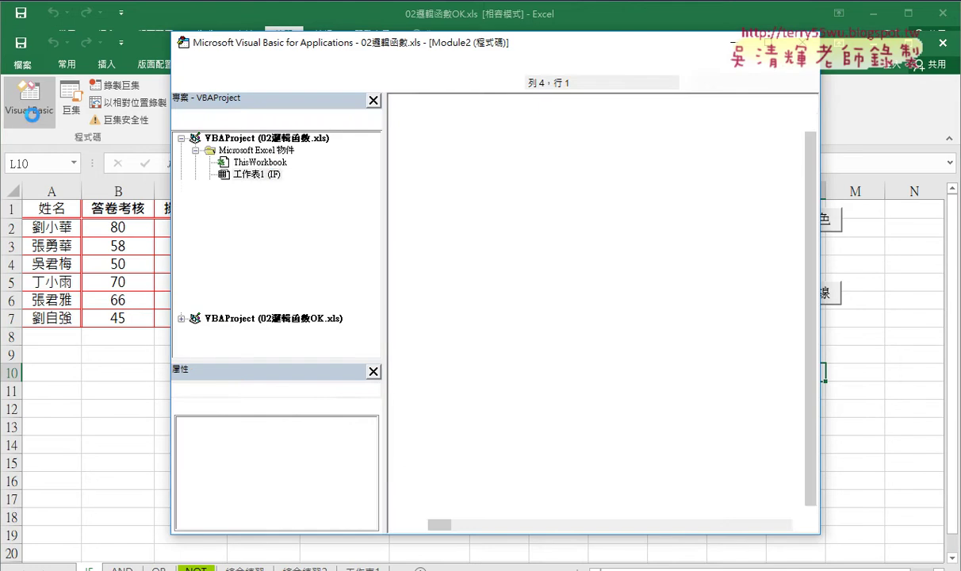
double_click(261, 162)
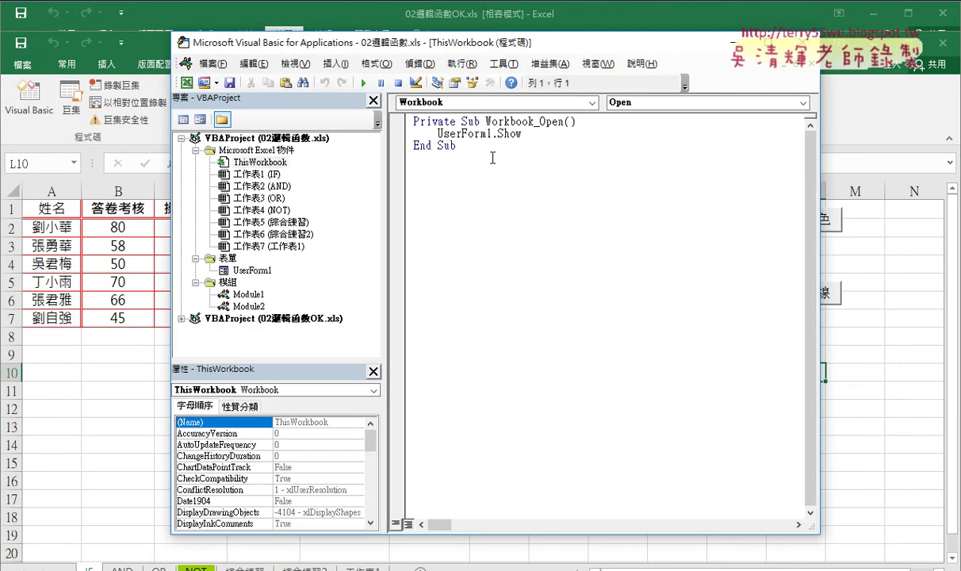
drag(522, 134, 437, 133)
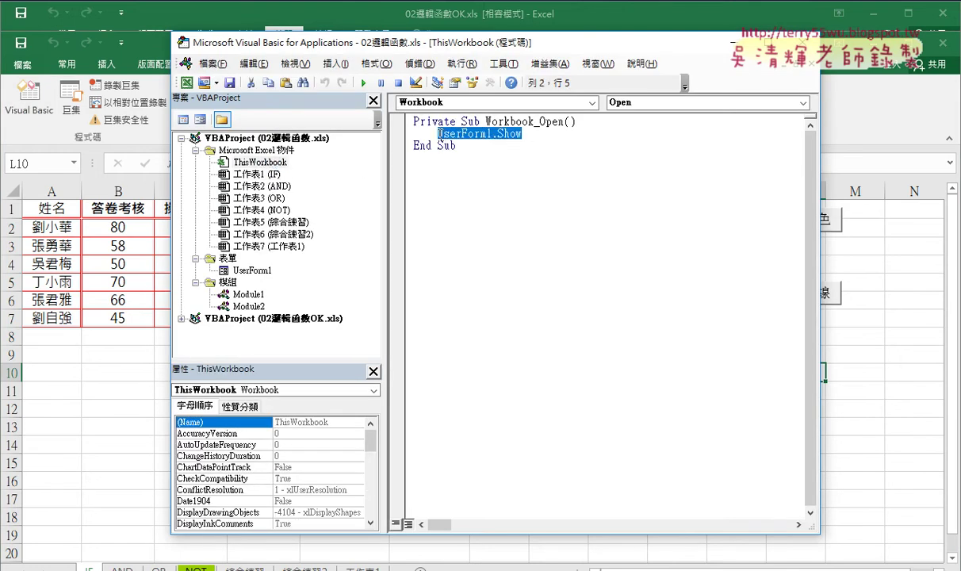